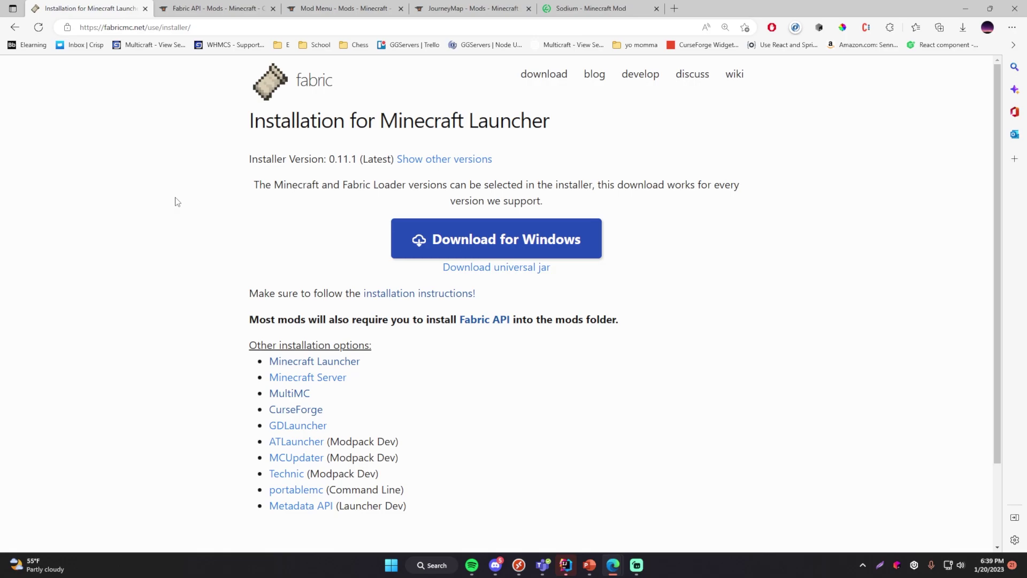
# - Download the Windows Fabric installer, fabric-installer-0.11.1.exe, from fabricmc.net
pyautogui.click(459, 241)
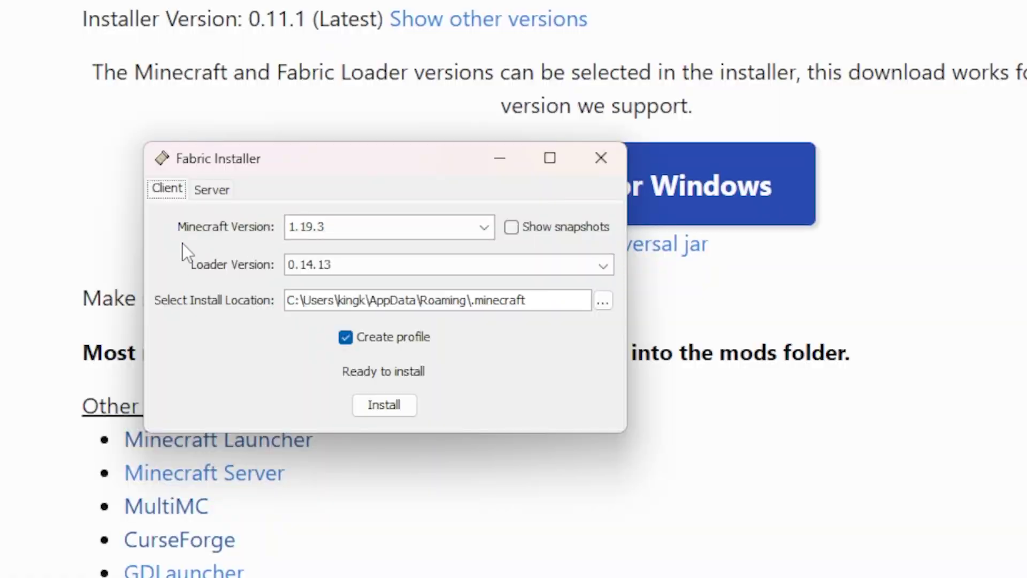
# - Install Fabric Loader 0.14.13 for Minecraft 1.19.3 with a launcher profile
pyautogui.click(344, 229)
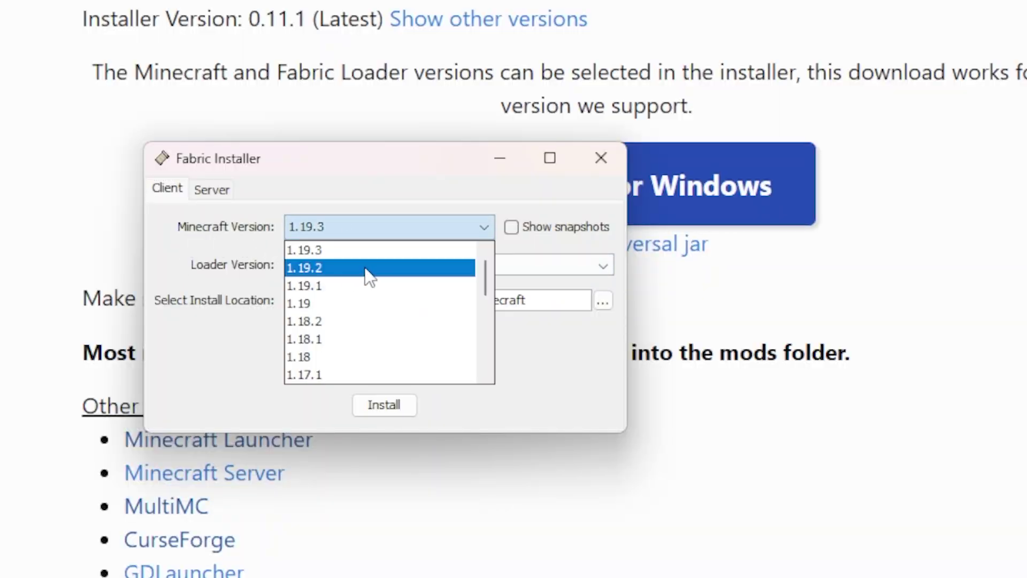
pyautogui.click(527, 224)
pyautogui.click(540, 226)
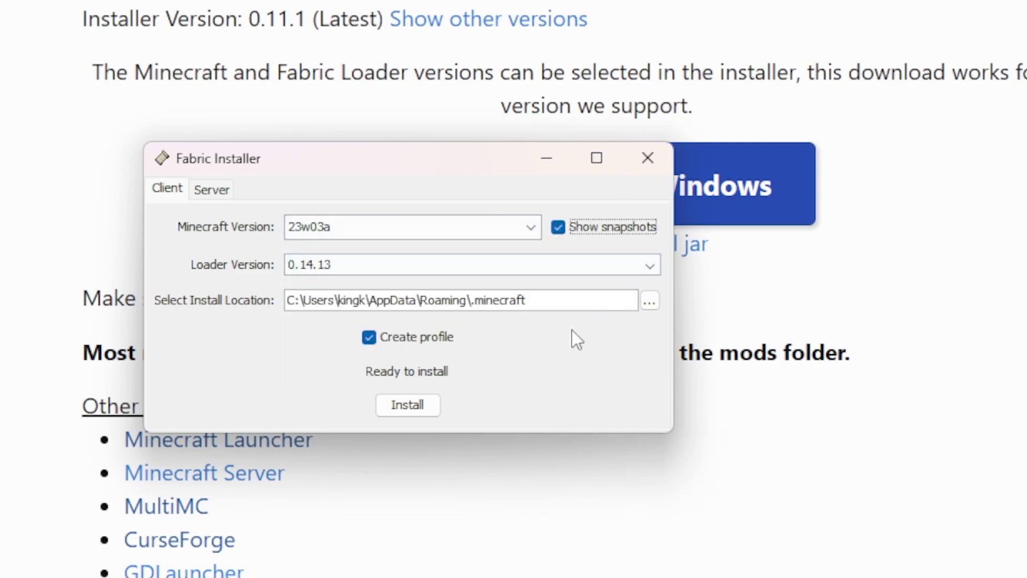
pyautogui.click(609, 225)
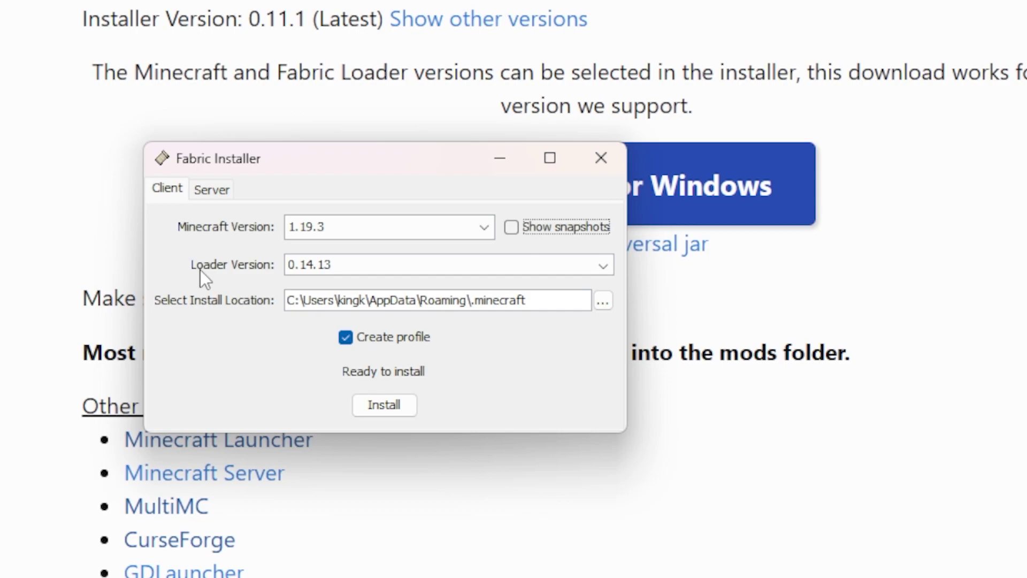
pyautogui.click(354, 270)
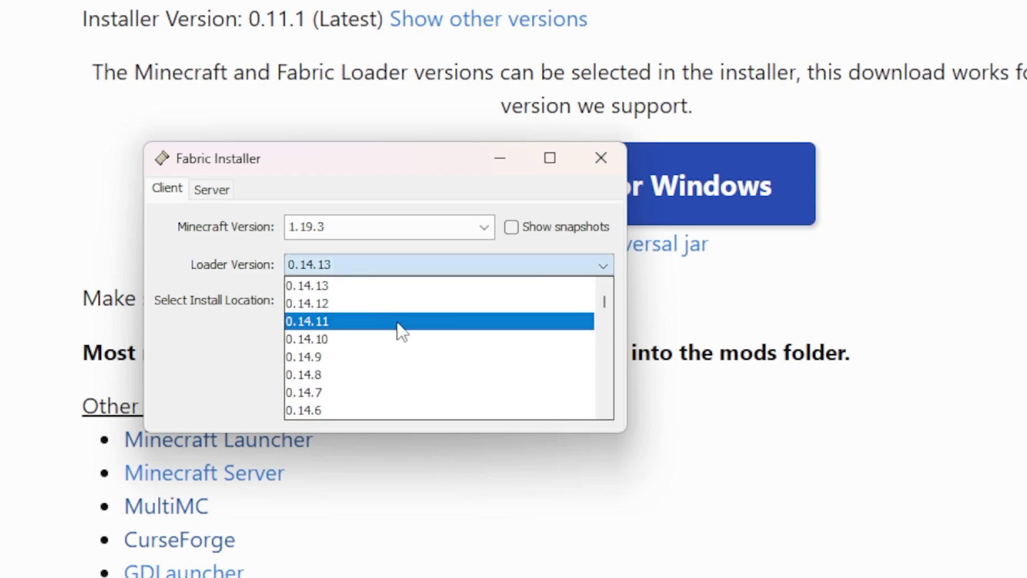
pyautogui.click(355, 290)
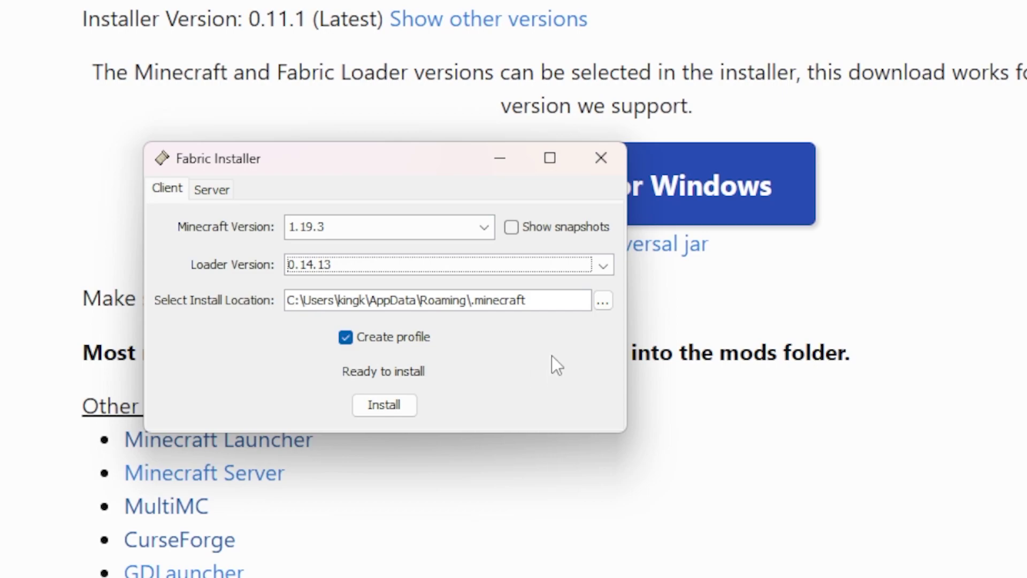
pyautogui.click(387, 407)
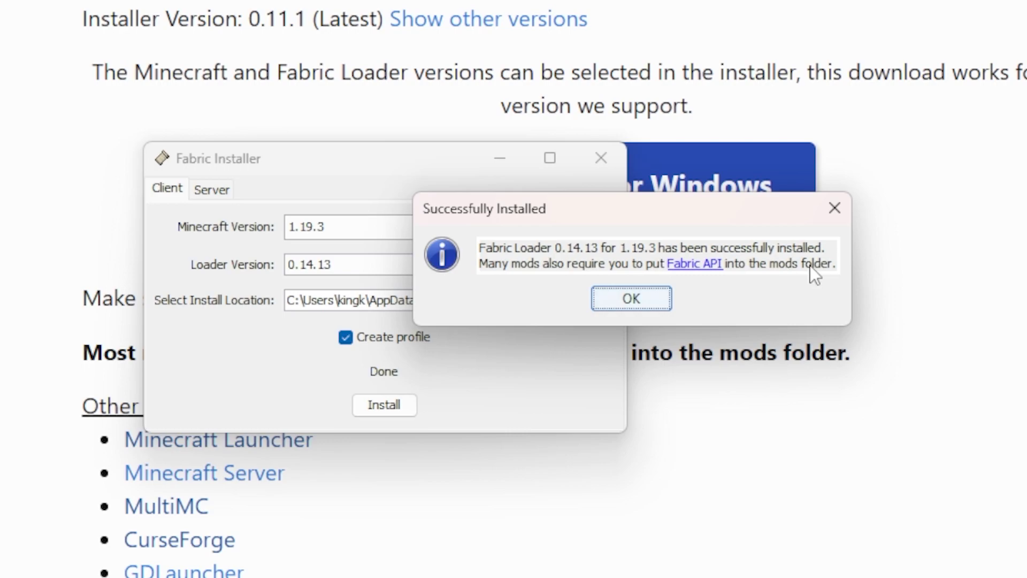
pyautogui.click(638, 295)
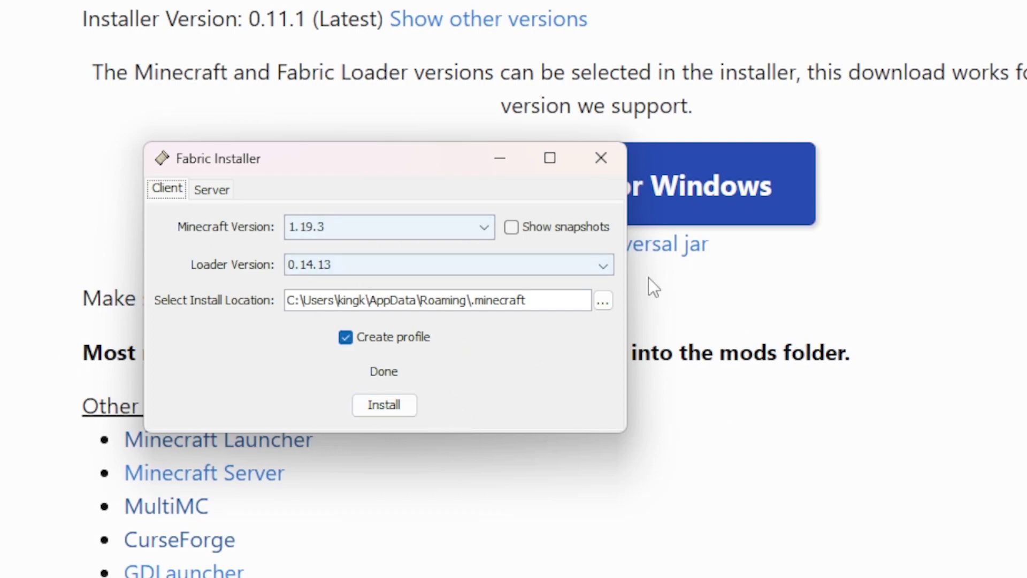
# - Pick 1.14.4 in the version list, then close the Fabric Installer
pyautogui.click(348, 229)
pyautogui.scroll(-5, 358, 342)
pyautogui.click(342, 301)
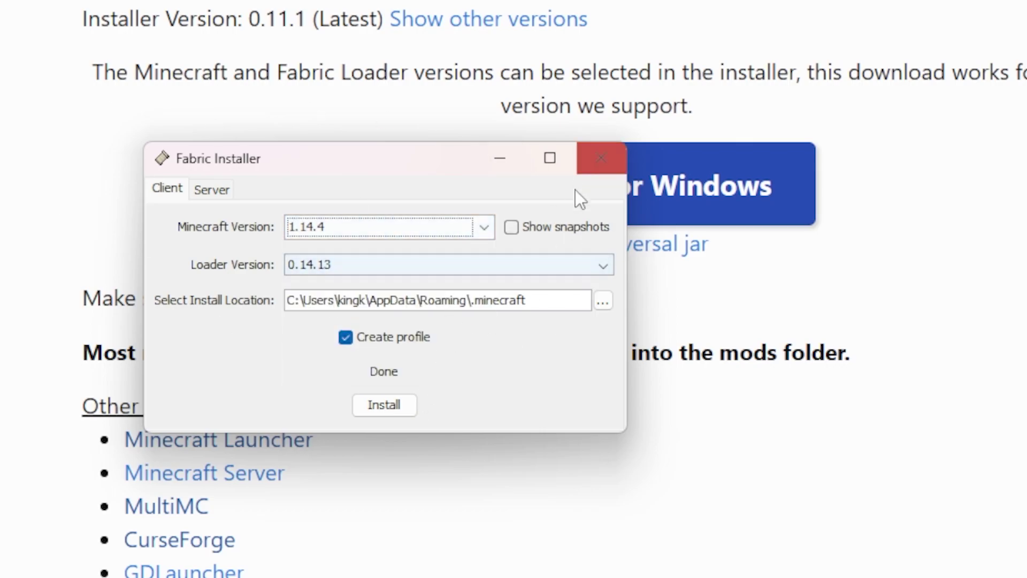
pyautogui.click(593, 170)
# - Open the Minecraft Launcher from Windows search
pyautogui.scroll(-2, 593, 316)
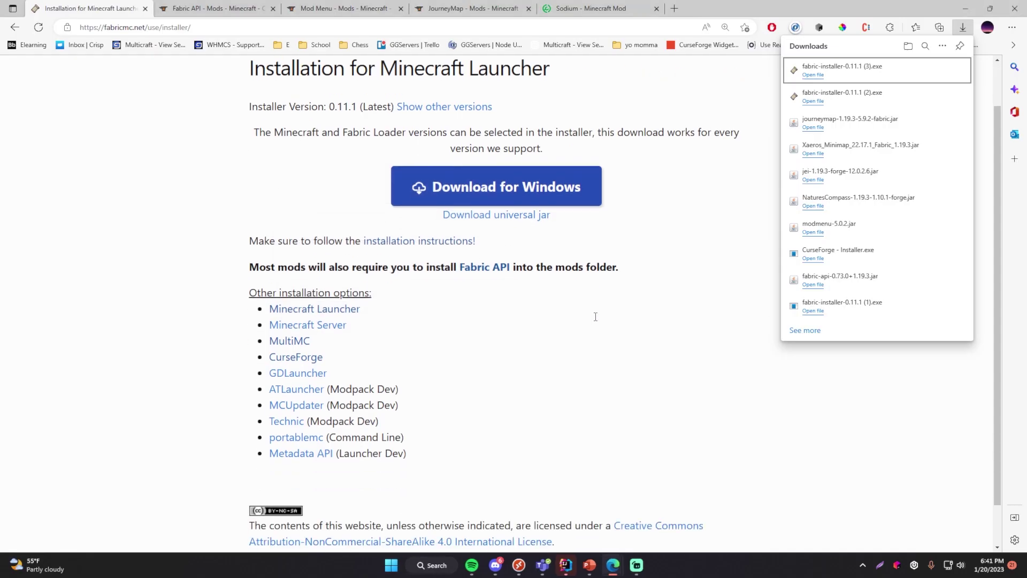
pyautogui.scroll(2, 636, 340)
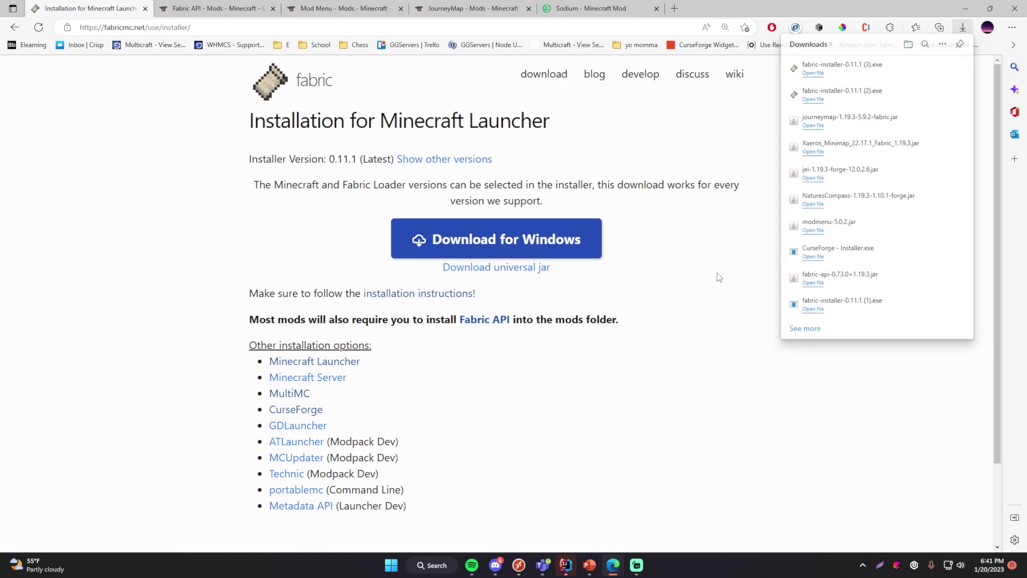
pyautogui.press('super')
pyautogui.write('minecraft launcher')
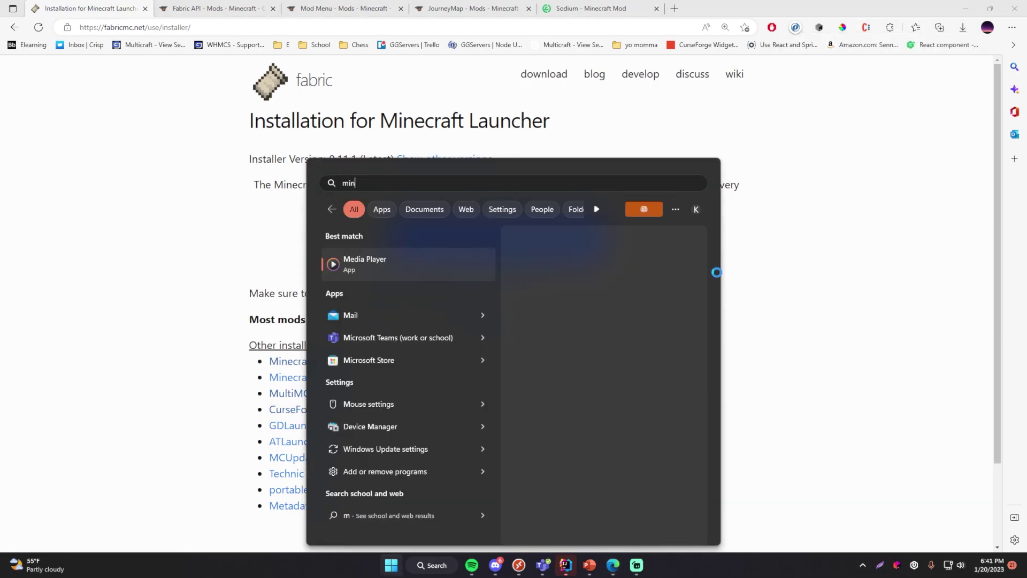
pyautogui.press('Return')
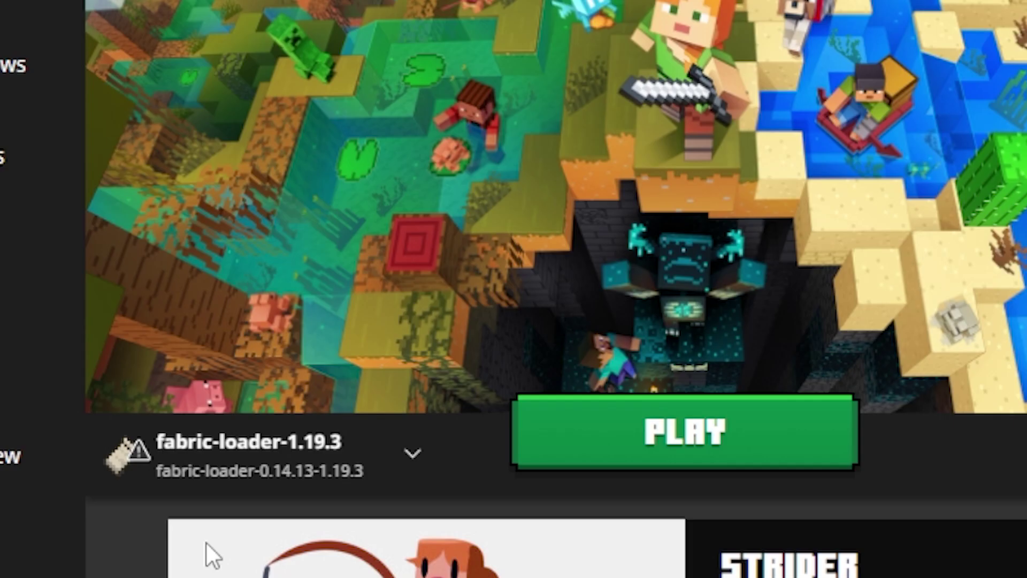
# - Check the fabric-loader-1.19.3 installation's version without changes, then play it
pyautogui.moveTo(356, 351)
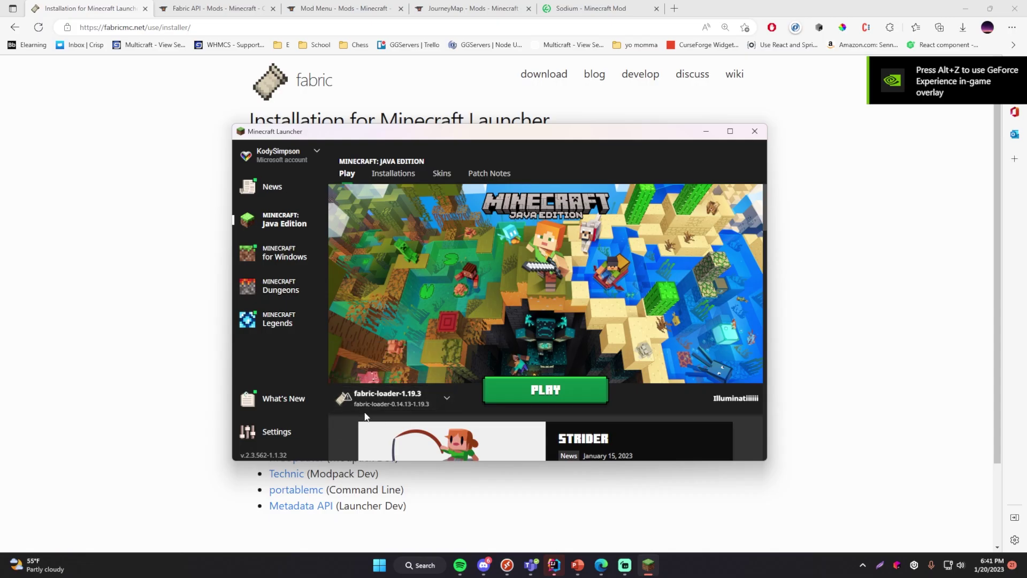
pyautogui.moveTo(356, 405)
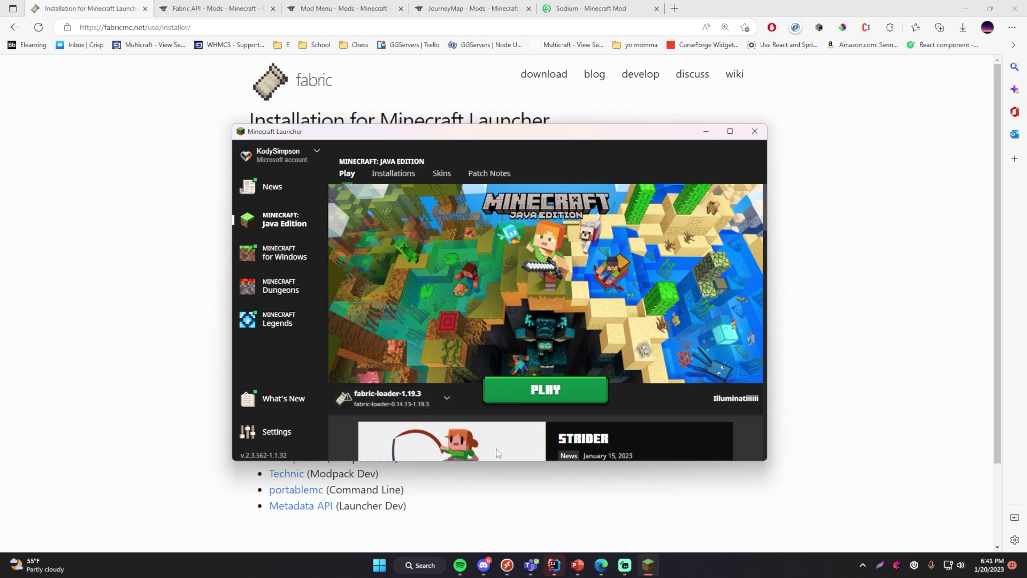
pyautogui.click(409, 405)
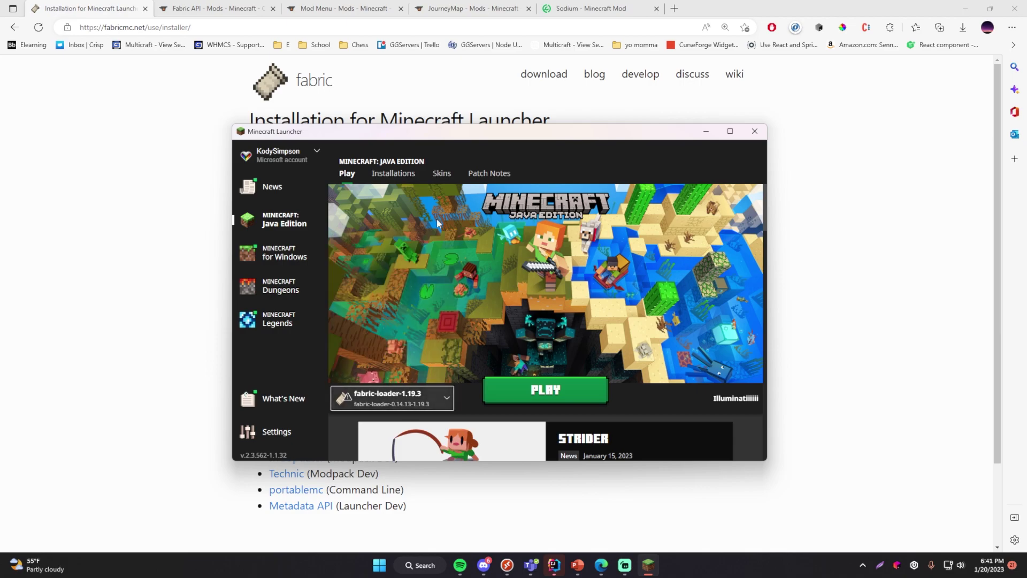
pyautogui.click(396, 175)
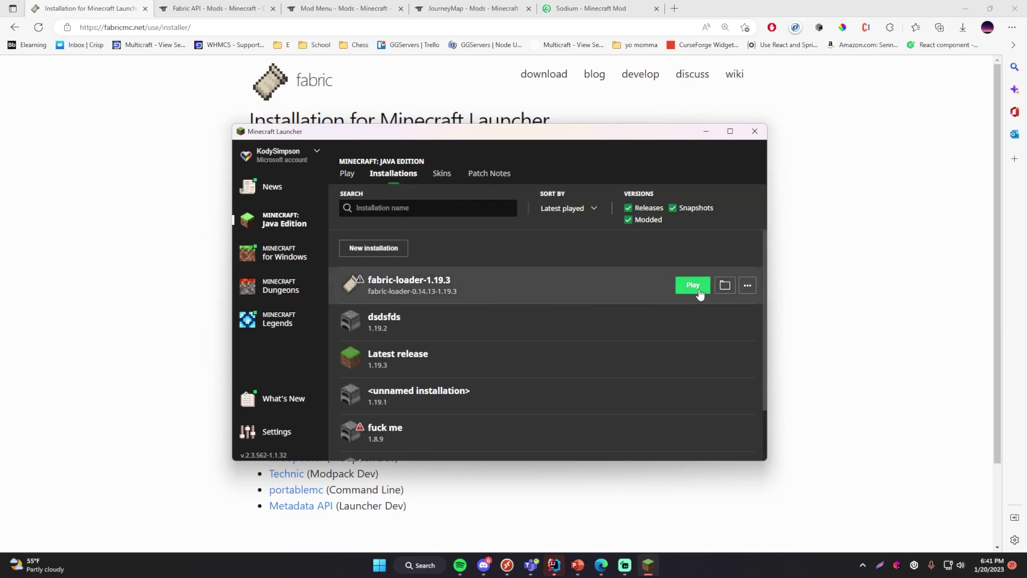
pyautogui.click(748, 285)
pyautogui.click(726, 308)
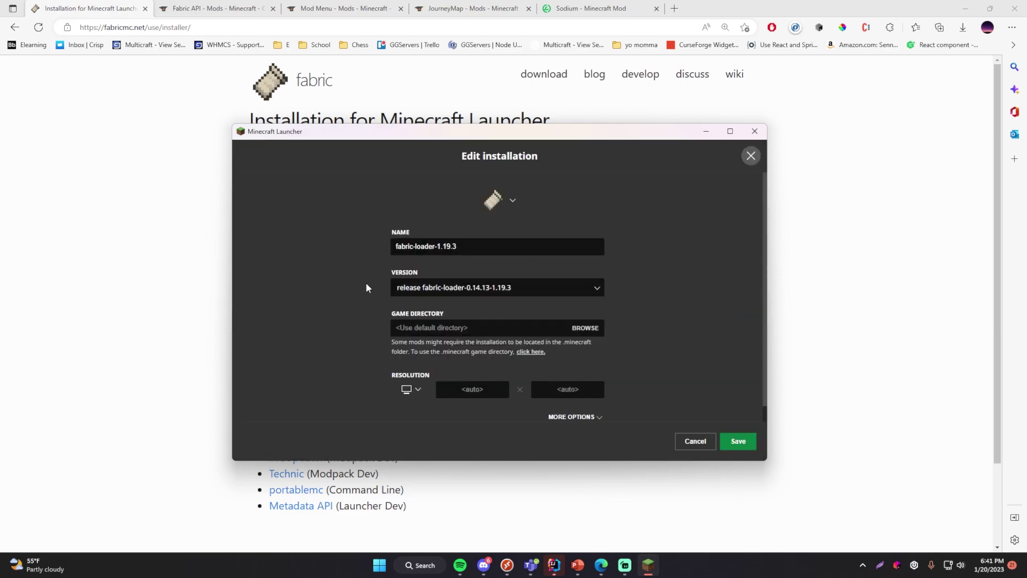
pyautogui.click(498, 288)
pyautogui.click(329, 285)
pyautogui.click(680, 437)
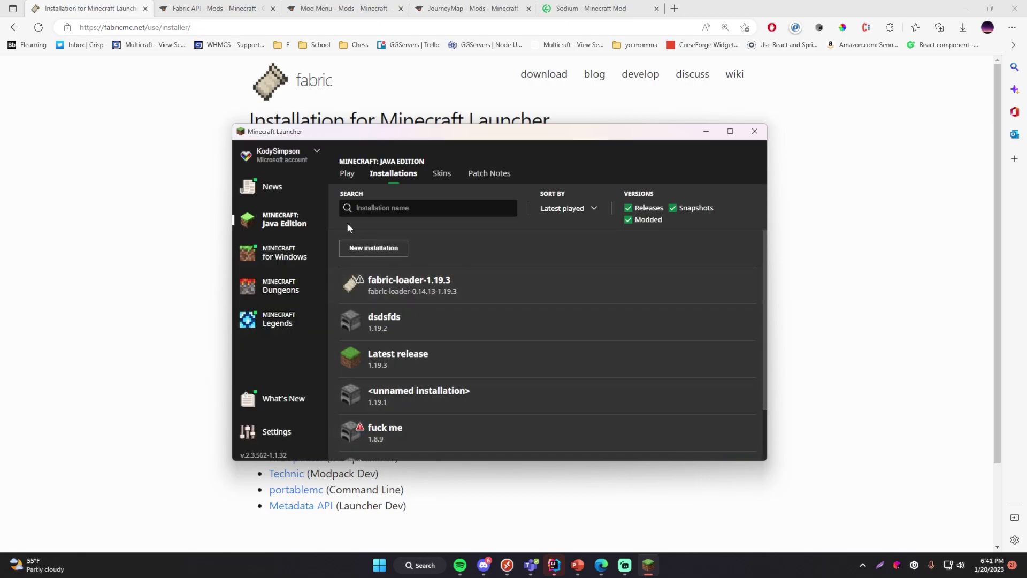
pyautogui.click(347, 181)
pyautogui.click(546, 390)
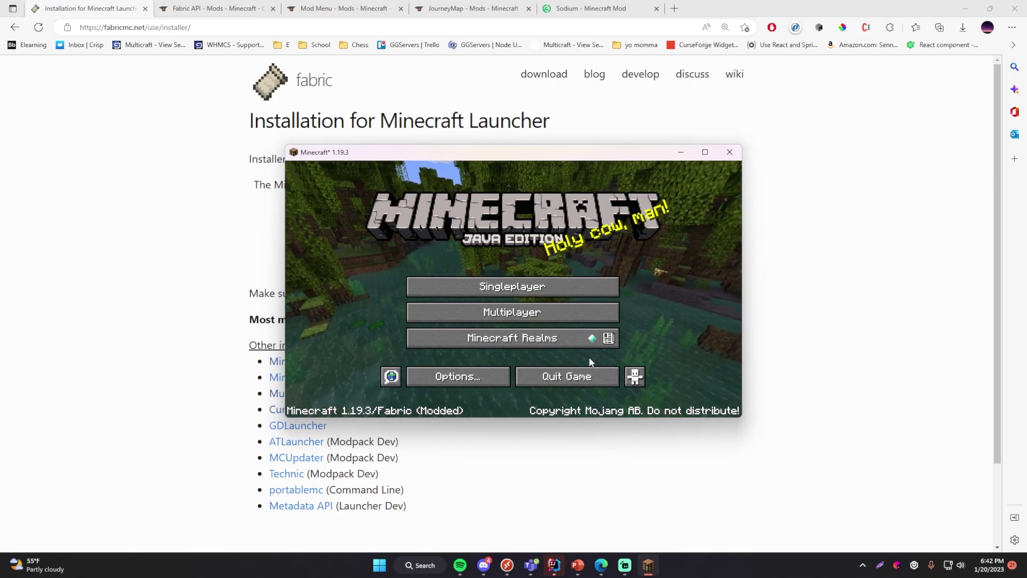
# - Close the running Minecraft 1.19.3 Fabric (Modded) game and go to the Fabric API tab
pyautogui.click(730, 153)
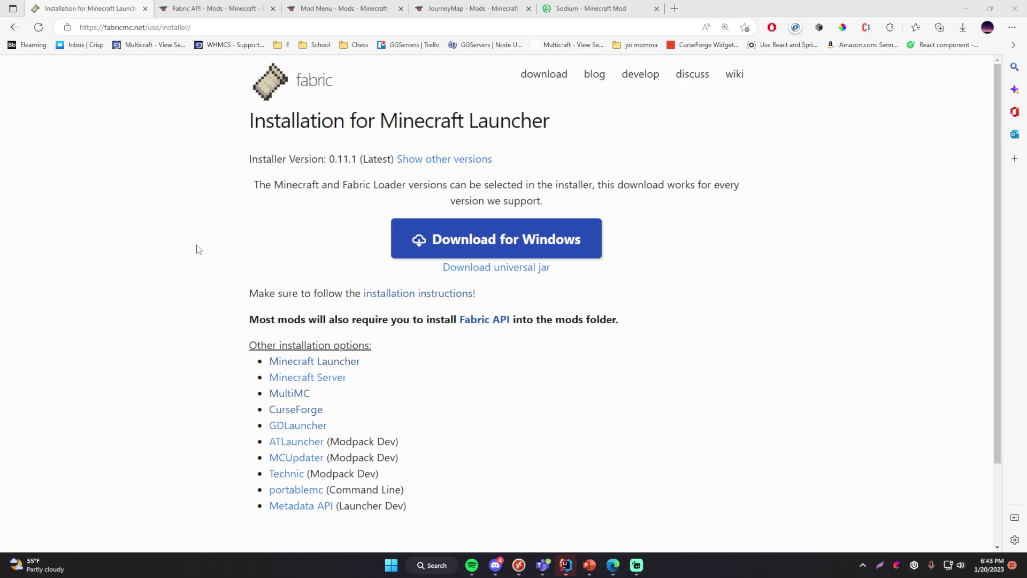
pyautogui.click(199, 11)
# - Show the Files list on CurseForge's Fabric API page
pyautogui.scroll(-5, 121, 245)
pyautogui.scroll(5, 127, 262)
pyautogui.scroll(-10, 129, 265)
pyautogui.scroll(10, 131, 268)
pyautogui.scroll(-4, 130, 267)
pyautogui.scroll(-1, 130, 272)
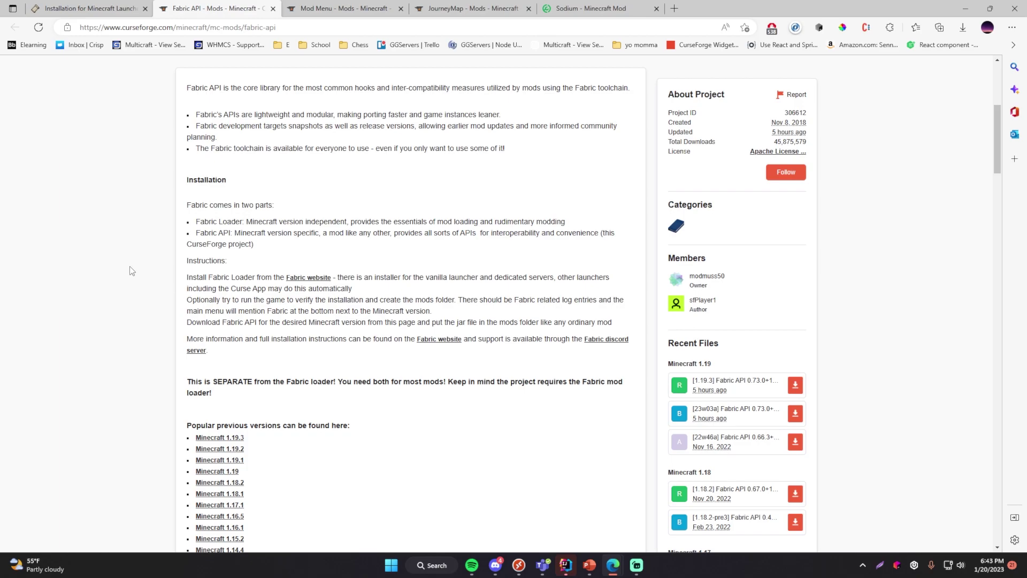
pyautogui.scroll(3, 134, 268)
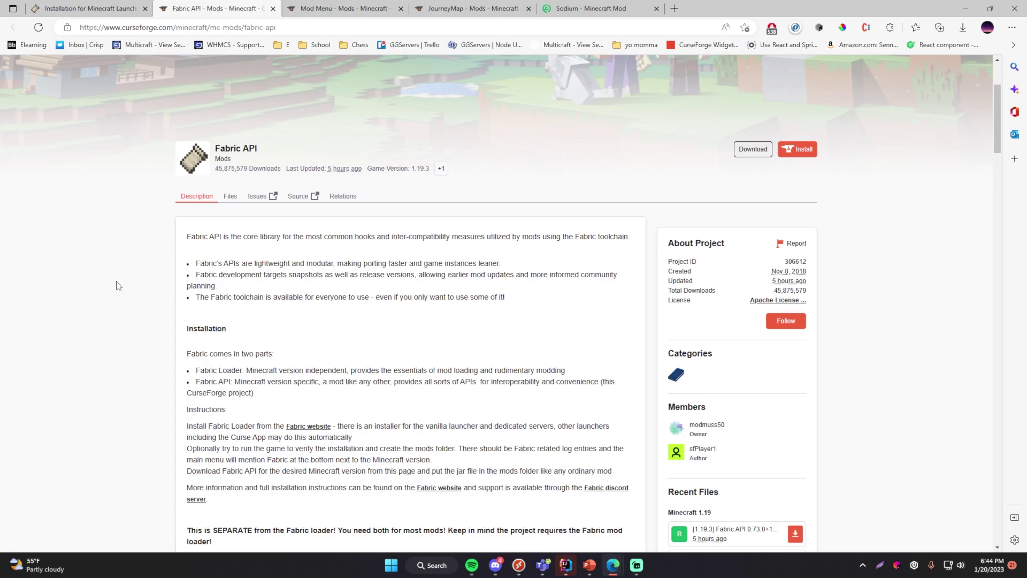
pyautogui.click(229, 197)
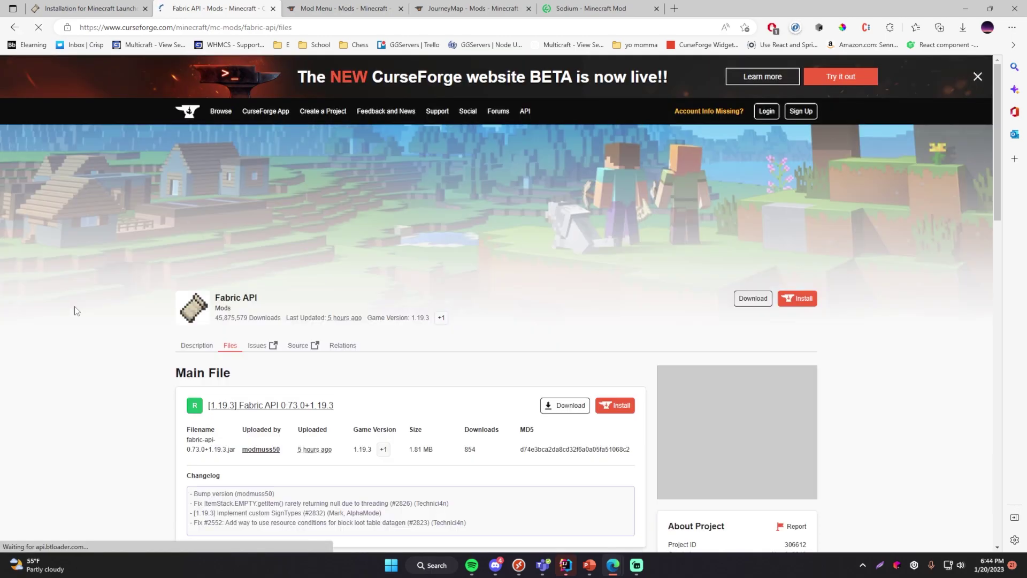
# - Download the Fabric API 0.73.0+1.19.3 main file and keep it despite the warning
pyautogui.scroll(-4, 137, 312)
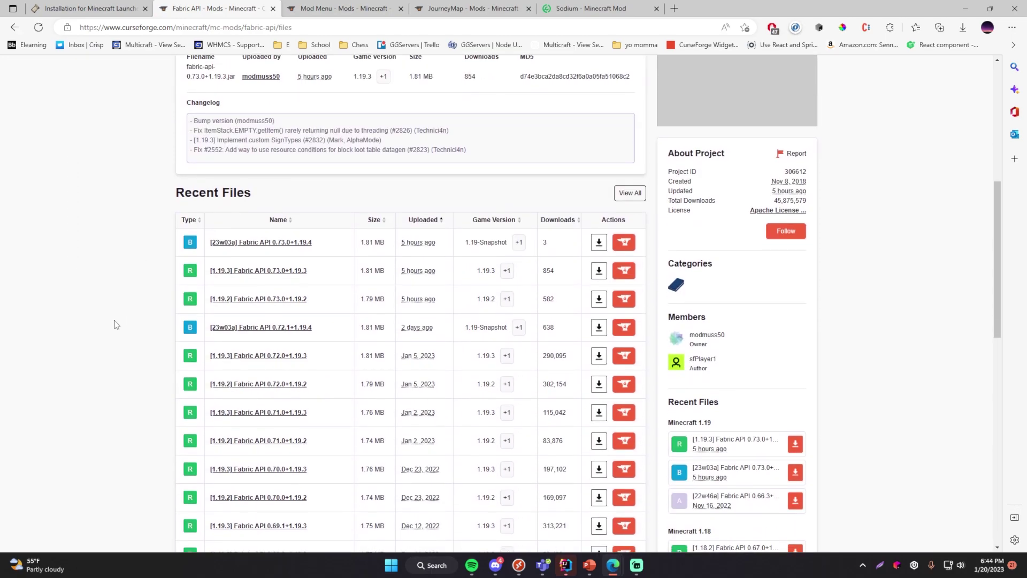
pyautogui.scroll(-1, 98, 331)
pyautogui.scroll(3, 98, 328)
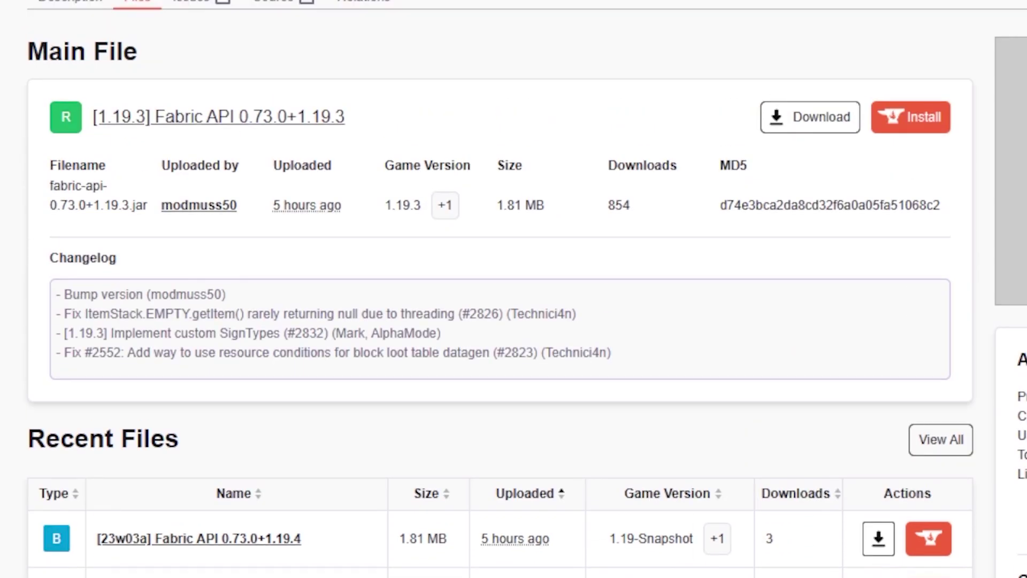
pyautogui.scroll(-1, 513, 289)
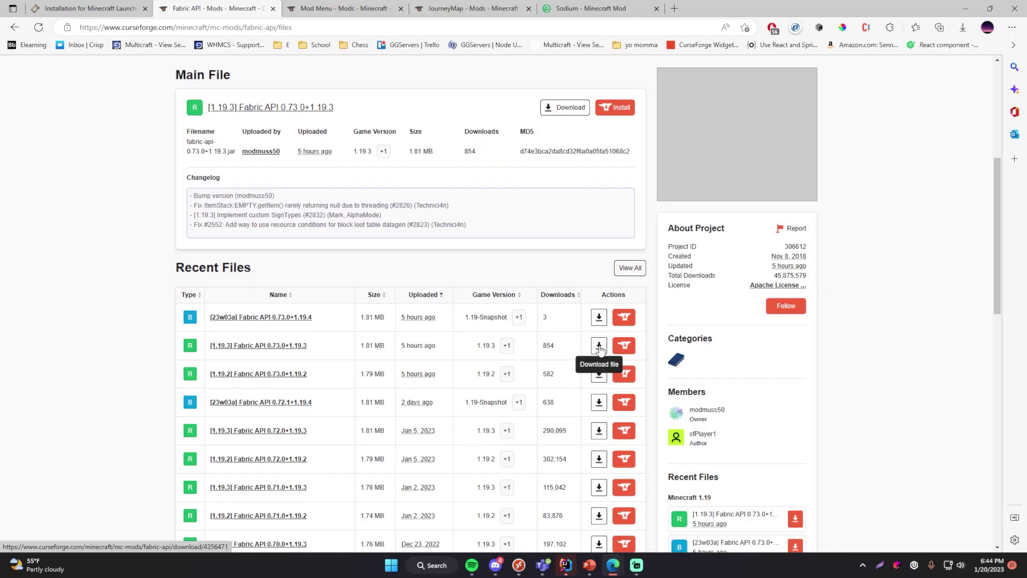
pyautogui.scroll(4, 600, 349)
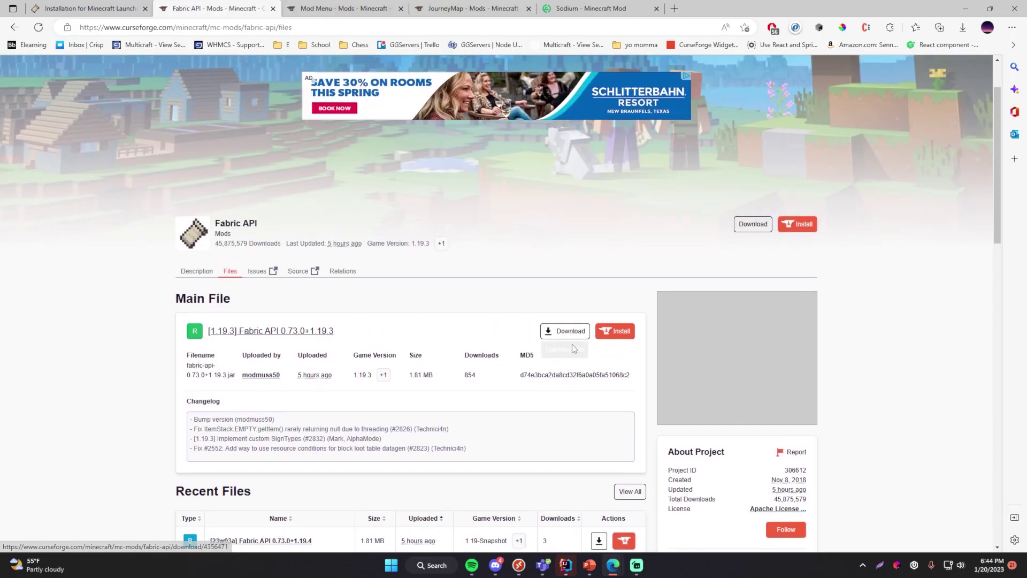
pyautogui.click(568, 335)
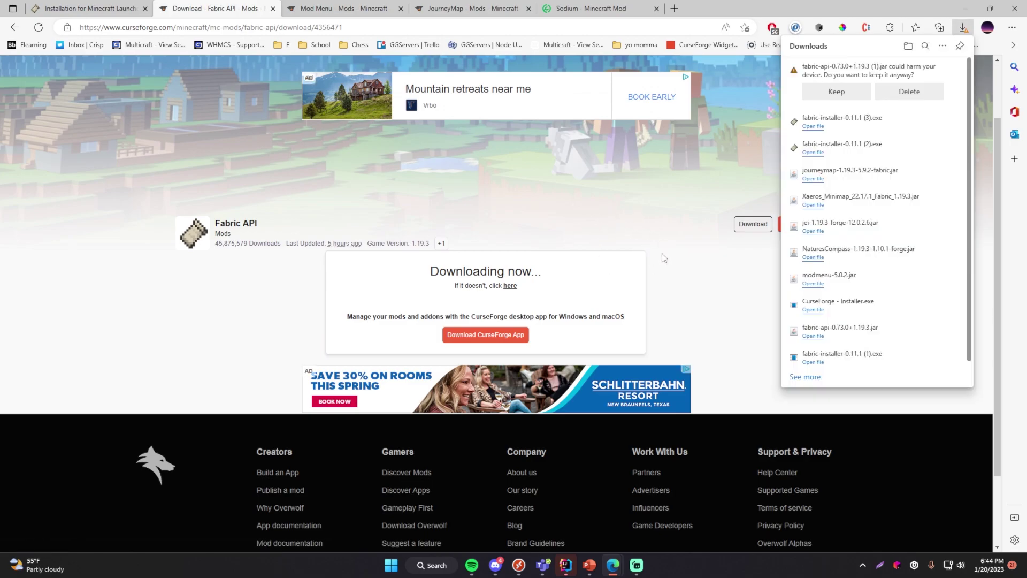
pyautogui.click(840, 94)
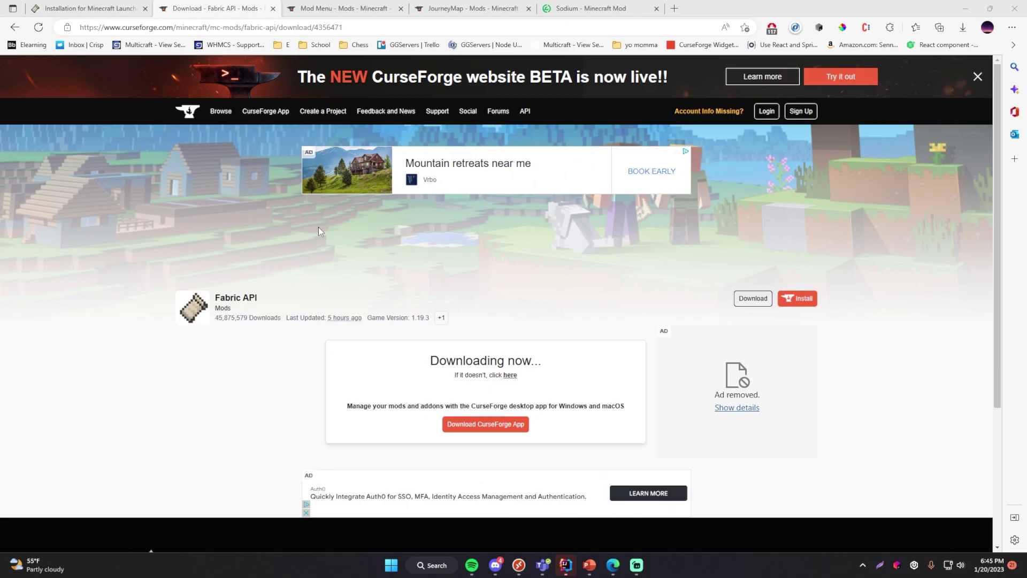
pyautogui.press('super')
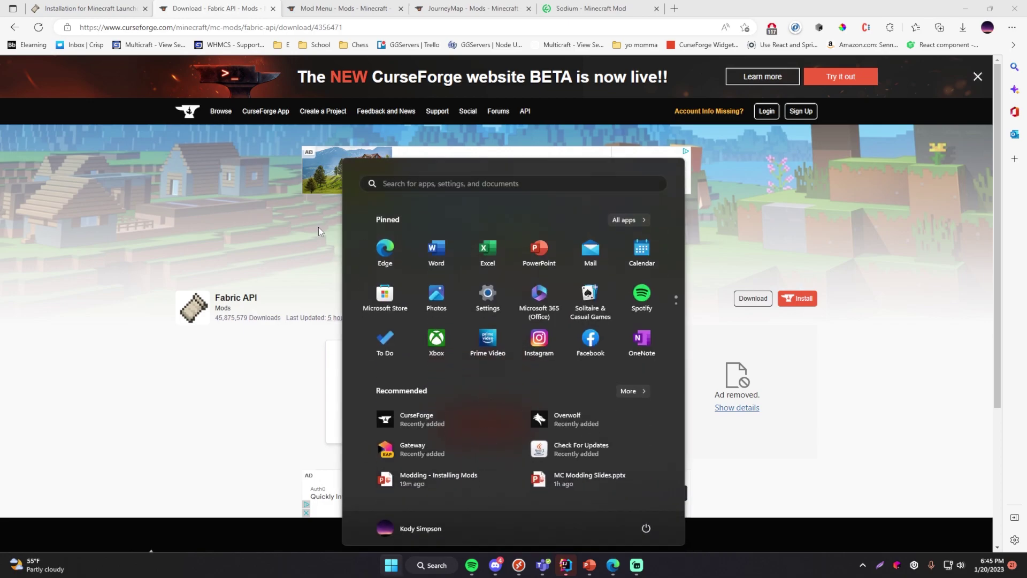
# - Open %appdata% through Run and browse into .minecraft\mods
pyautogui.write('run')
pyautogui.press('Return')
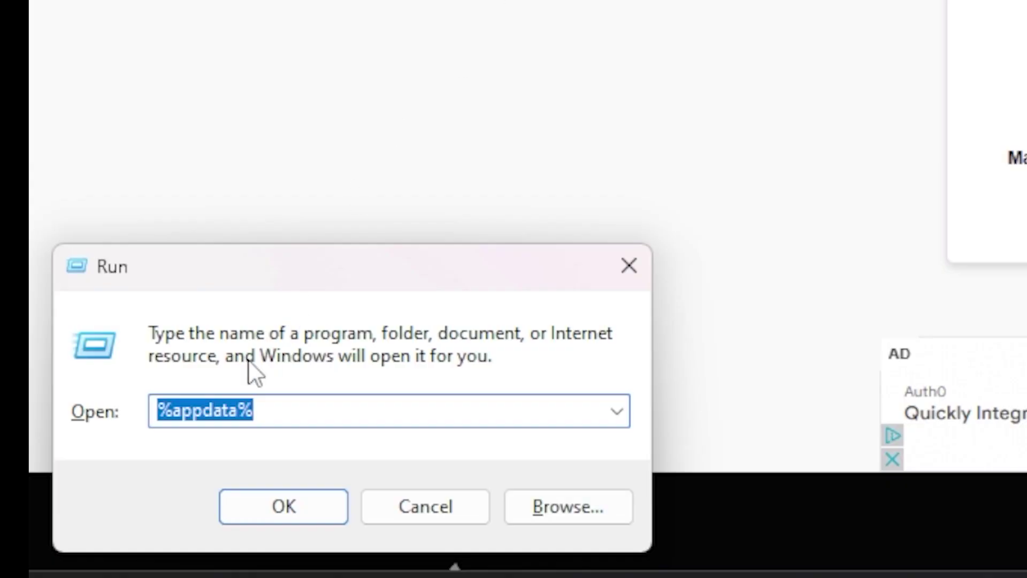
pyautogui.click(51, 495)
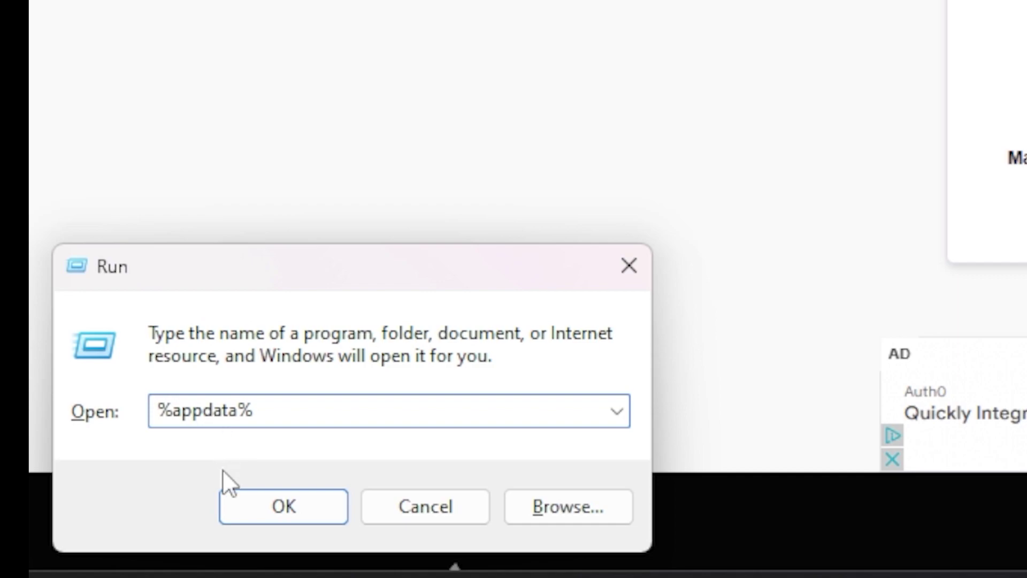
pyautogui.click(265, 503)
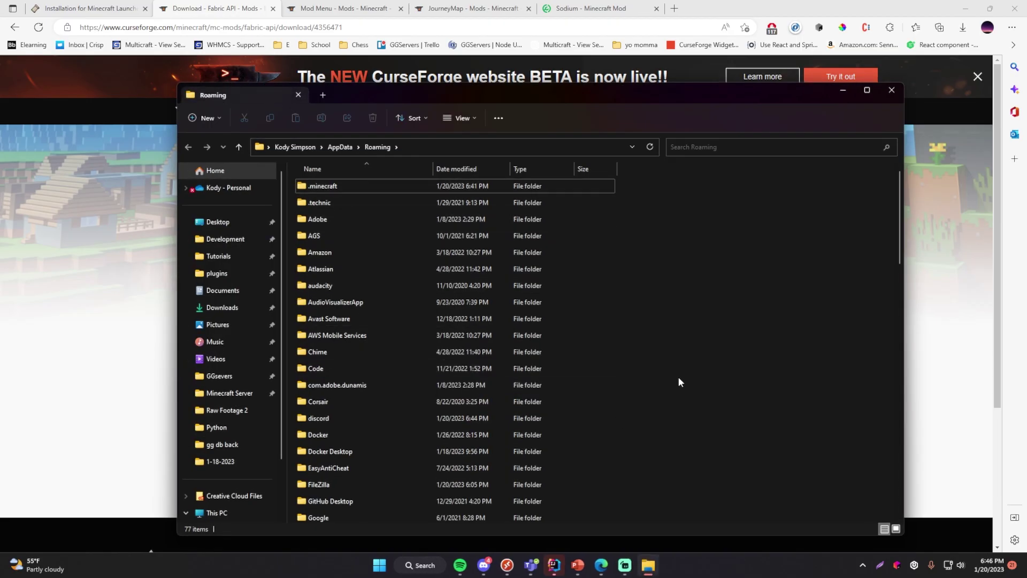
pyautogui.doubleClick(323, 188)
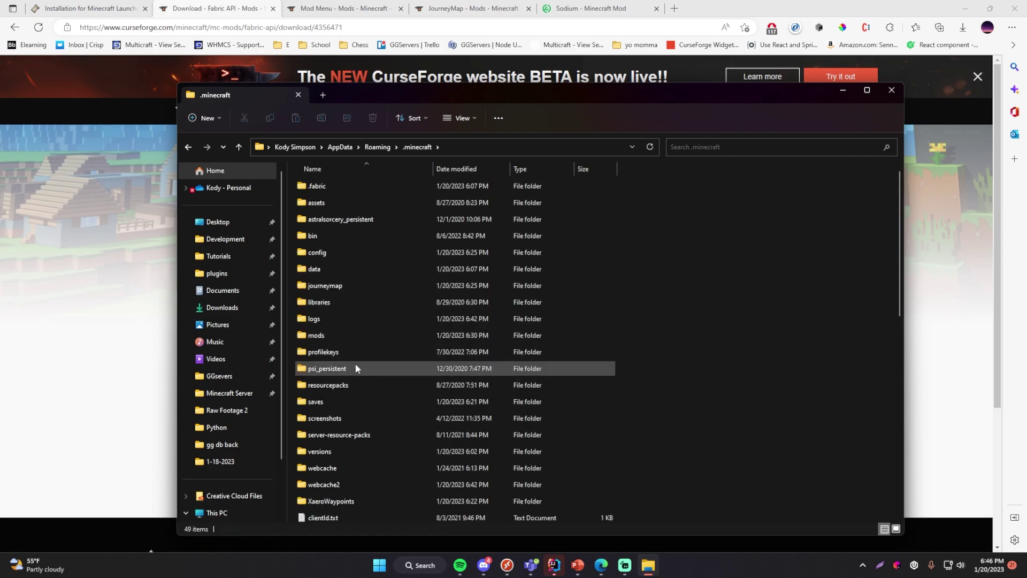
pyautogui.doubleClick(316, 335)
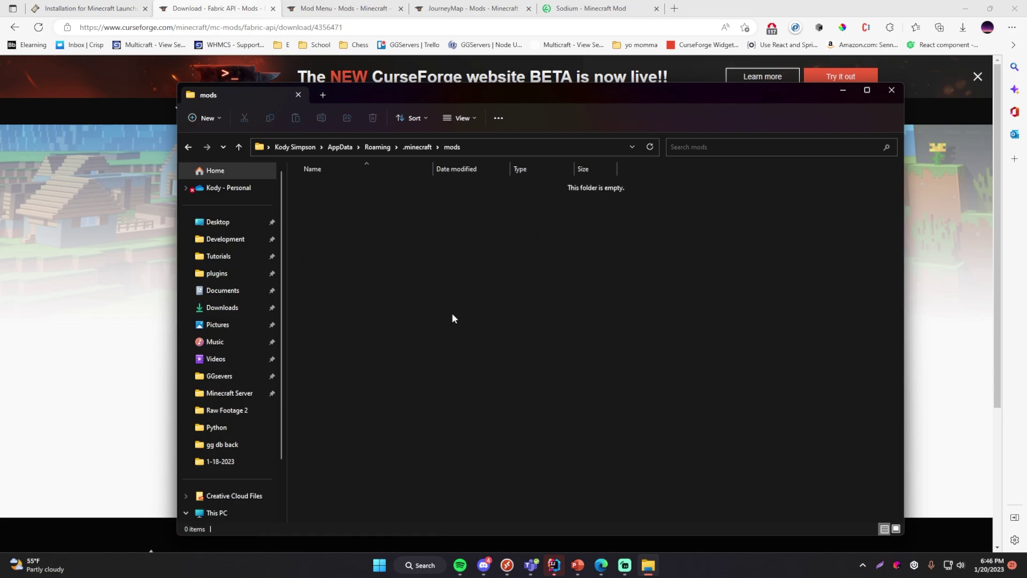
# - Move the fabric-api-0.73.0+1.19.3 jar into mods and check the Fabric Installer's install location
pyautogui.click(962, 27)
pyautogui.moveTo(844, 81); pyautogui.dragTo(348, 189)
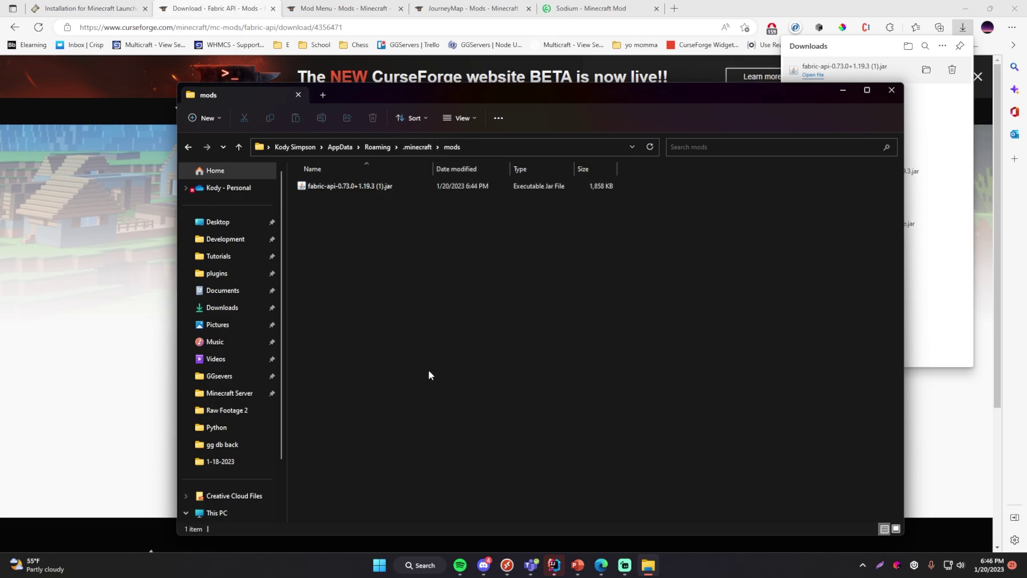
pyautogui.press('super')
pyautogui.write('fabric')
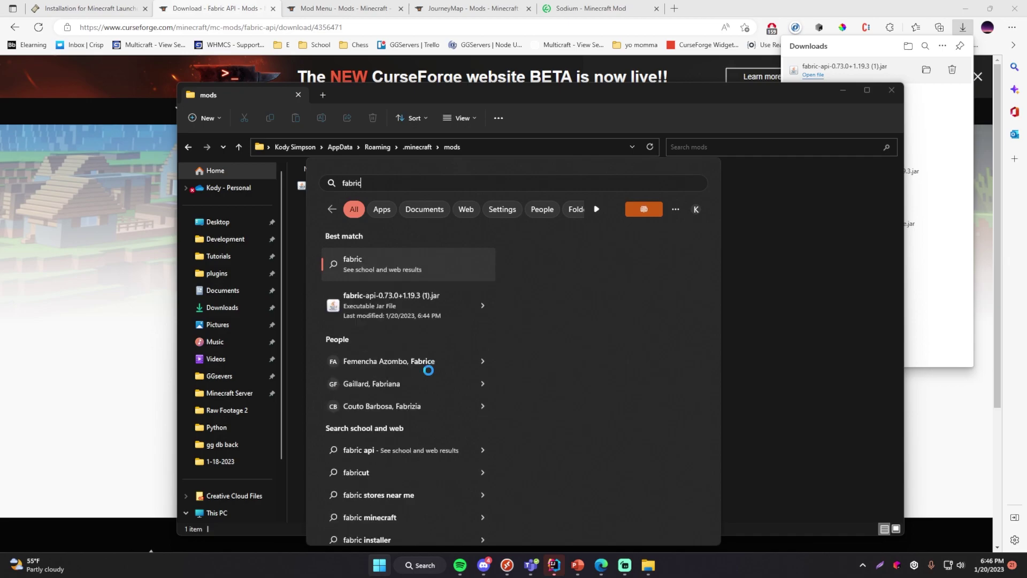
pyautogui.write(' ins')
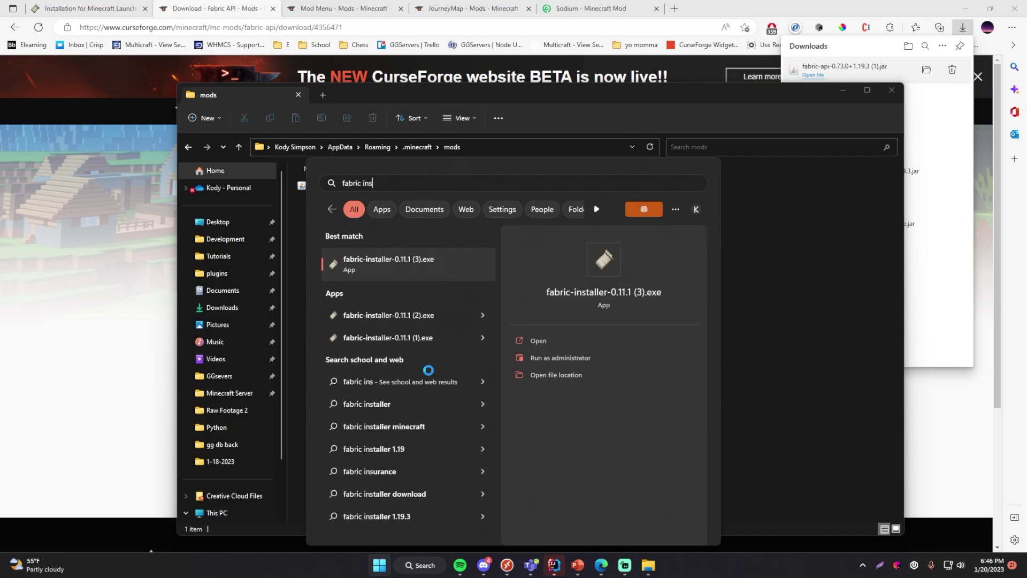
pyautogui.press('Return')
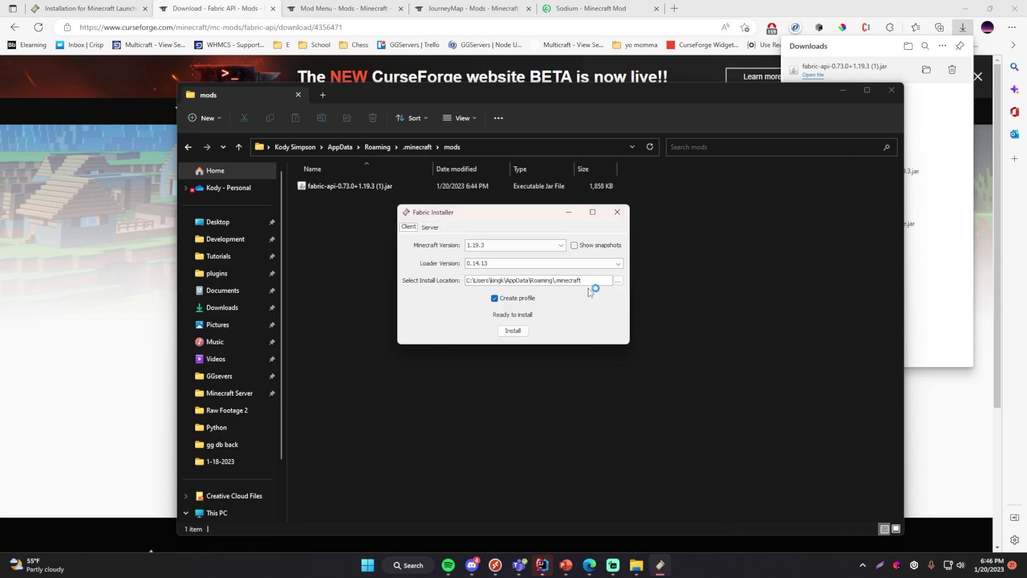
pyautogui.moveTo(583, 281); pyautogui.dragTo(352, 271)
# - Go up to .minecraft and reopen its mods folder
pyautogui.click(733, 320)
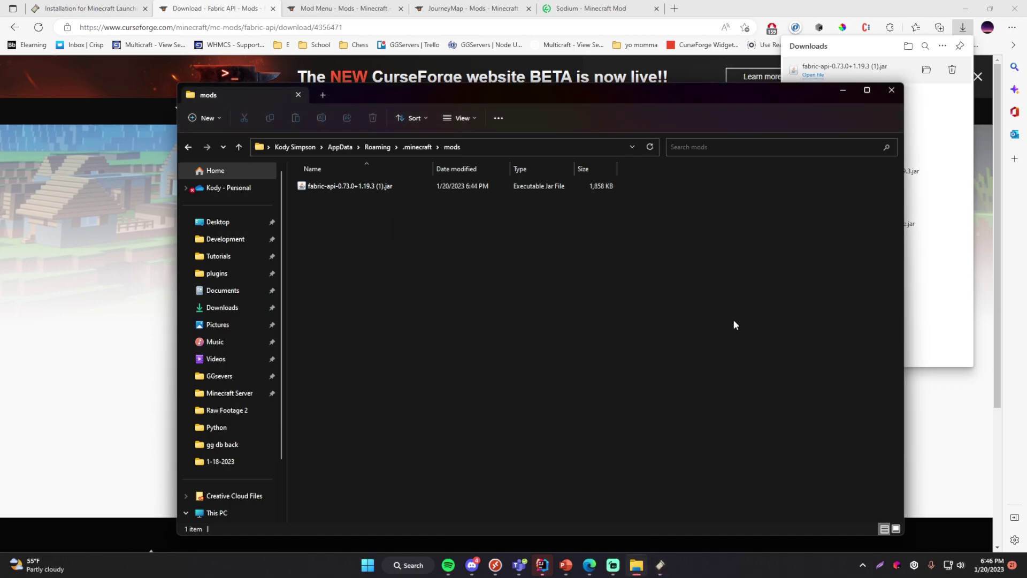
pyautogui.click(489, 146)
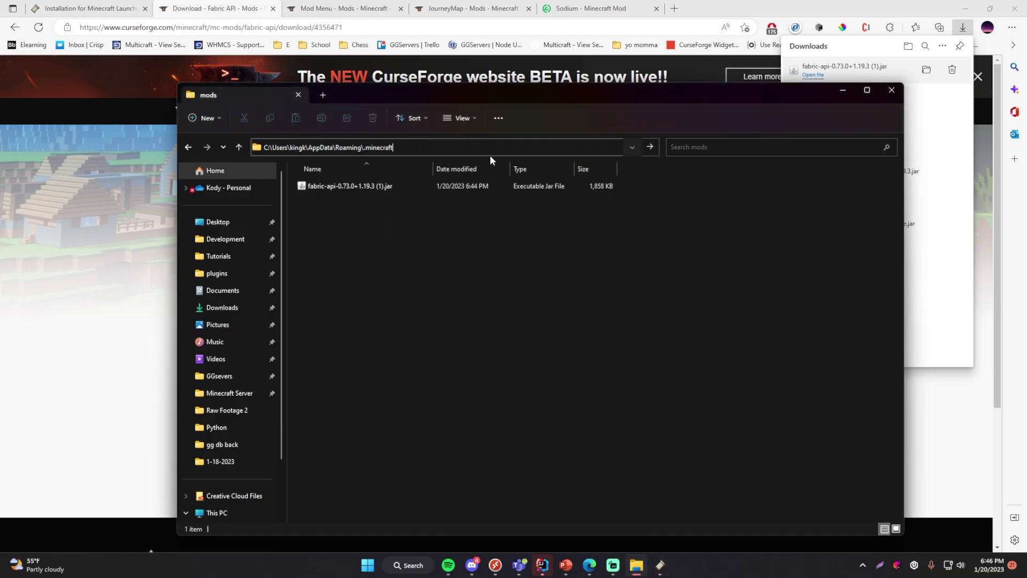
pyautogui.hotkey('alt', 'Up')
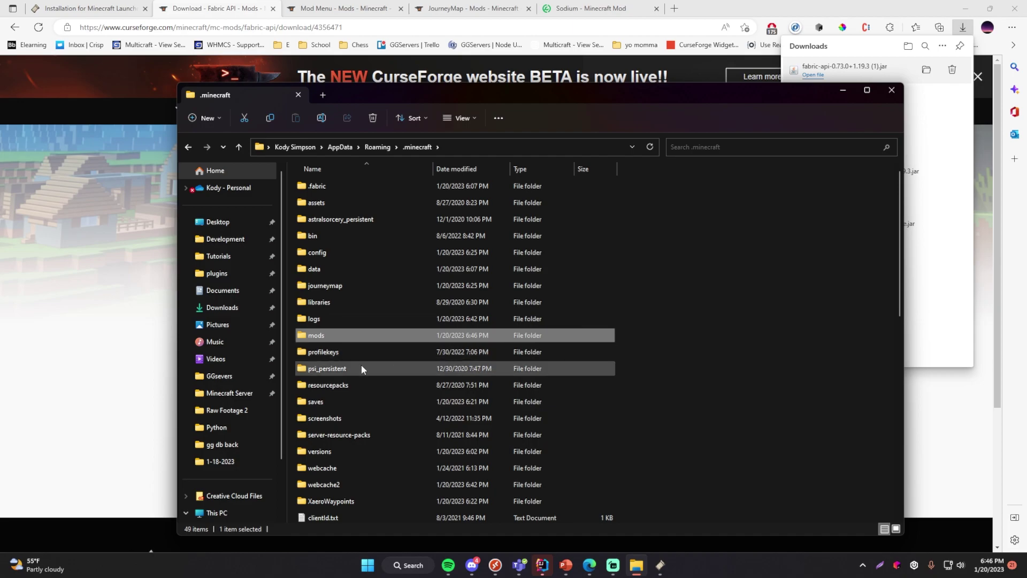
pyautogui.doubleClick(317, 335)
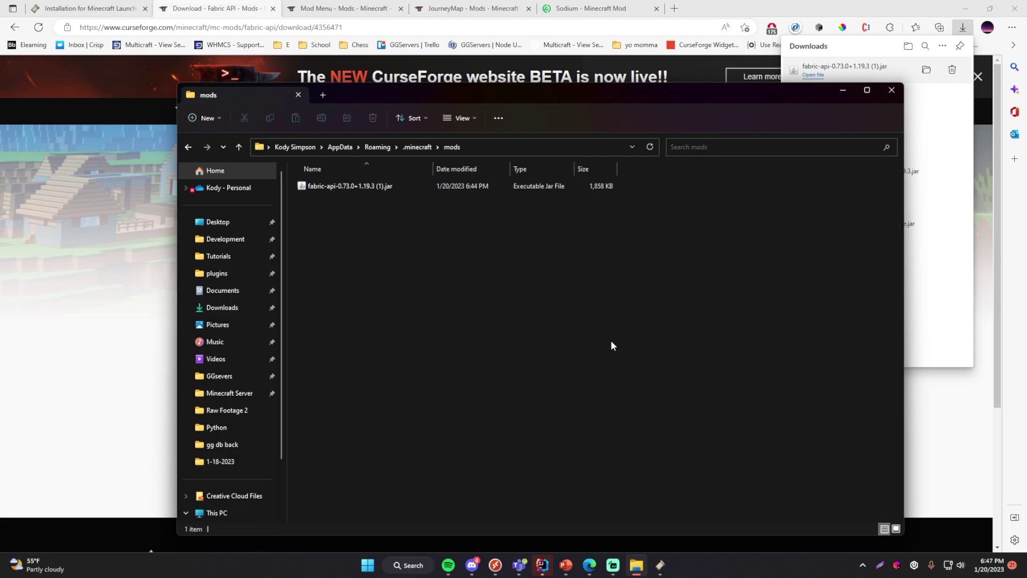
# - On the Mod Menu page, show the Files list with v5.0.2 for 1.19.3
pyautogui.click(342, 8)
pyautogui.scroll(-6, 105, 235)
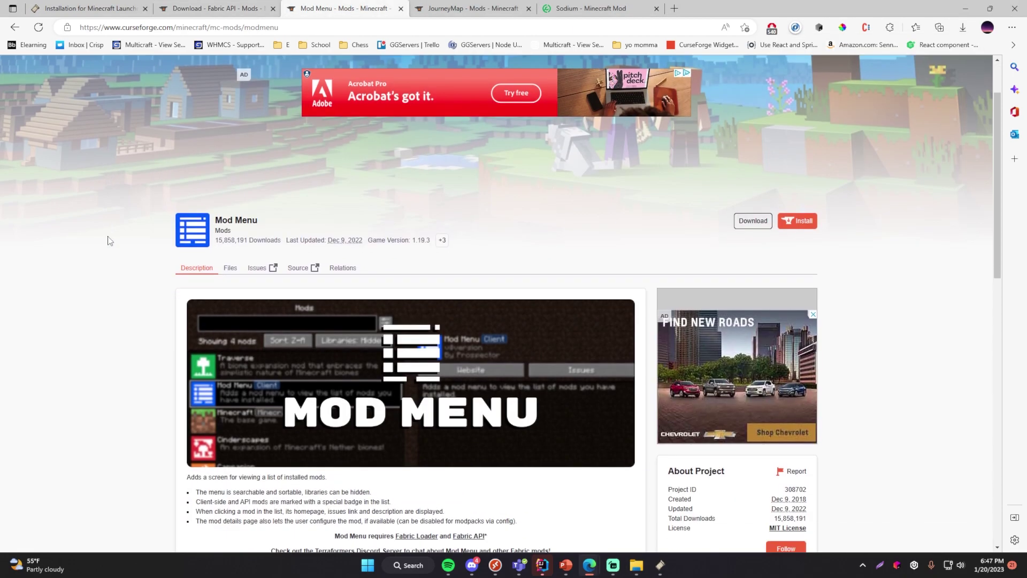
pyautogui.scroll(-6, 105, 236)
pyautogui.scroll(12, 105, 234)
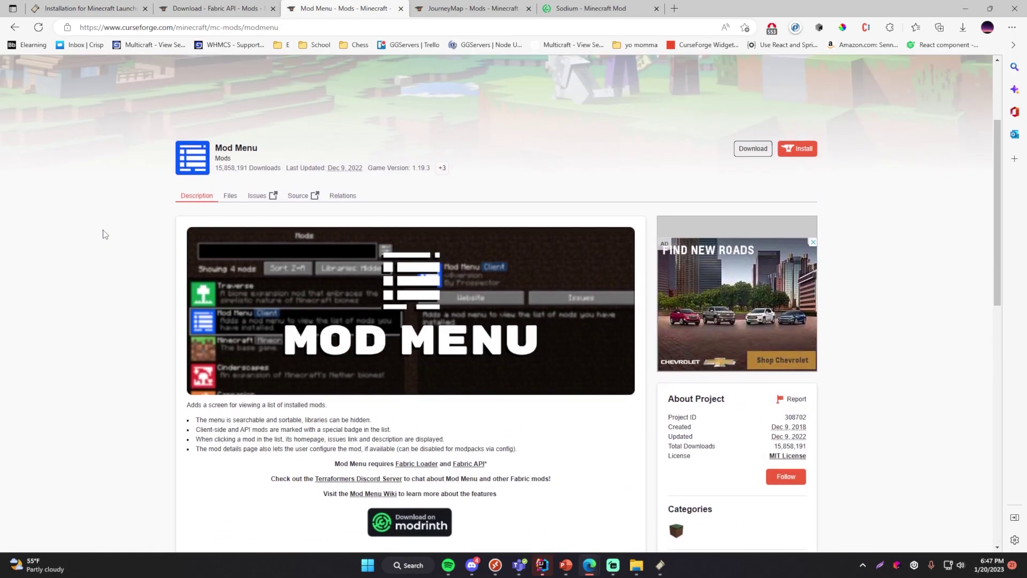
pyautogui.scroll(-10, 107, 238)
pyautogui.scroll(9, 115, 241)
pyautogui.scroll(-4, 115, 241)
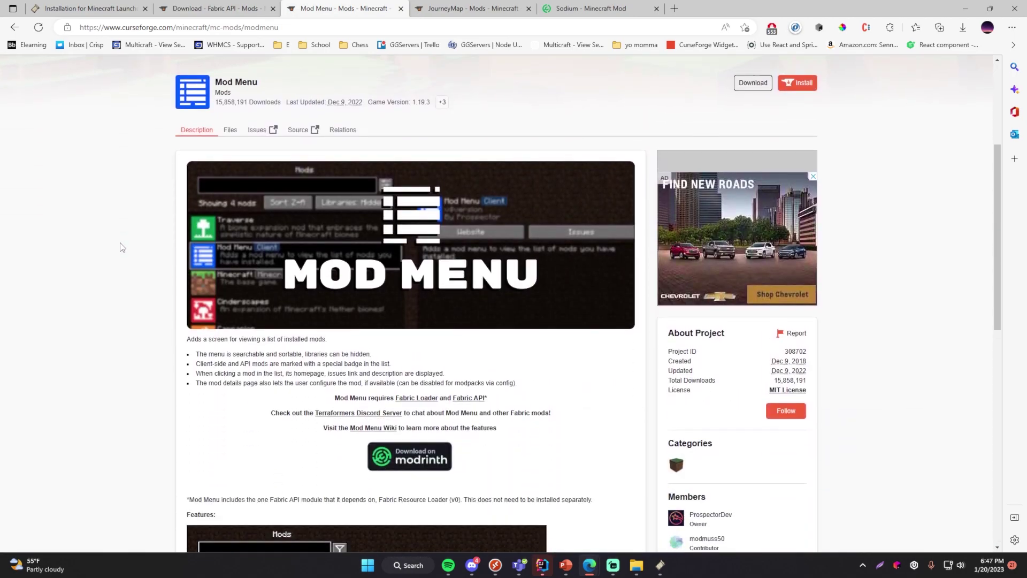
pyautogui.scroll(-9, 400, 272)
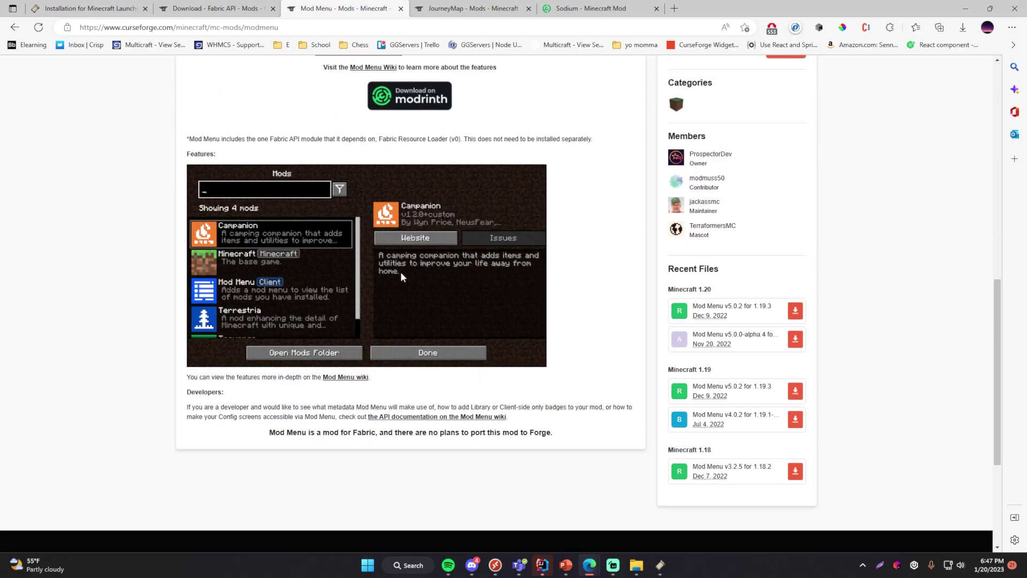
pyautogui.scroll(11, 178, 304)
pyautogui.scroll(3, 178, 303)
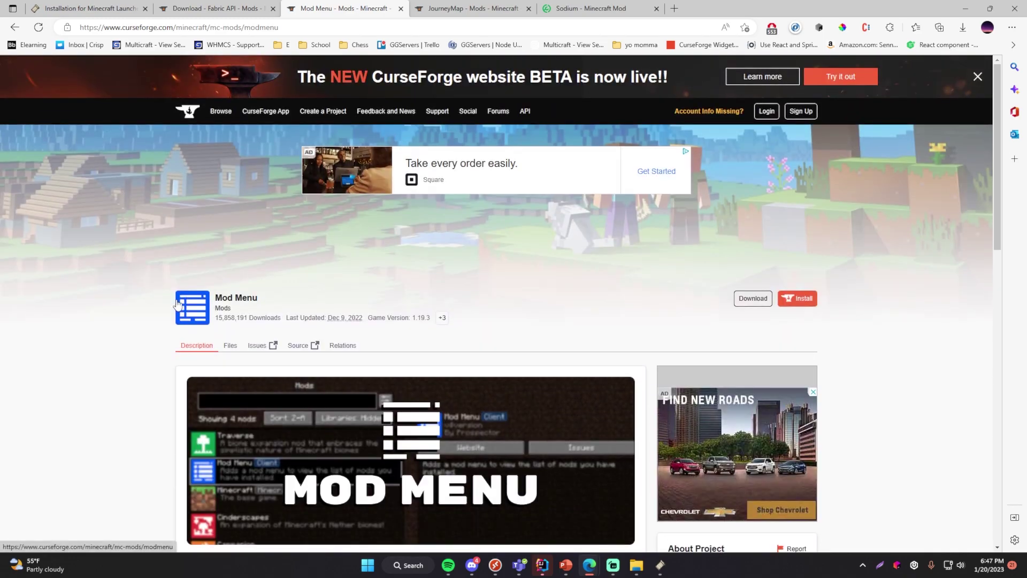
pyautogui.scroll(-1, 178, 303)
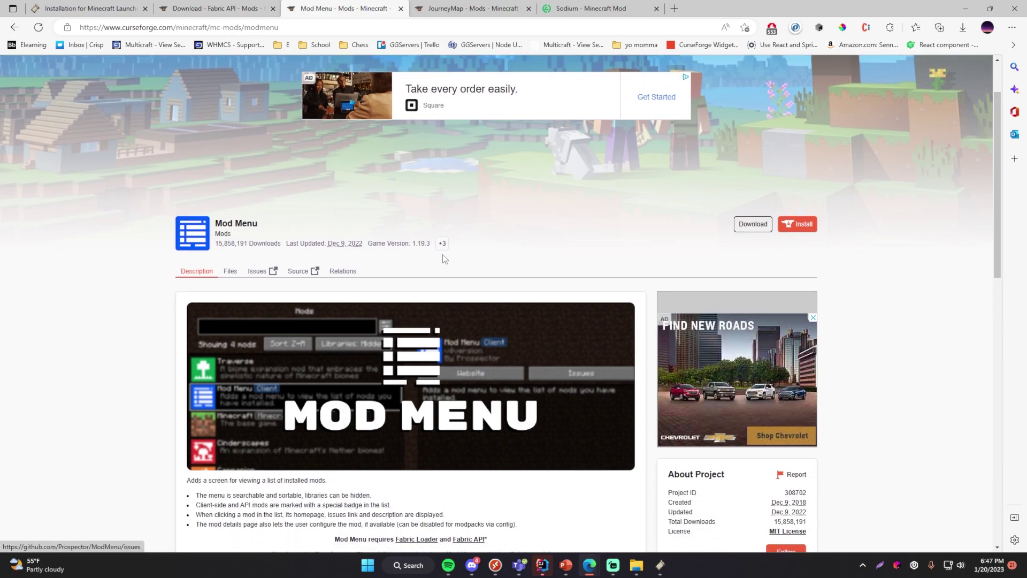
pyautogui.click(229, 274)
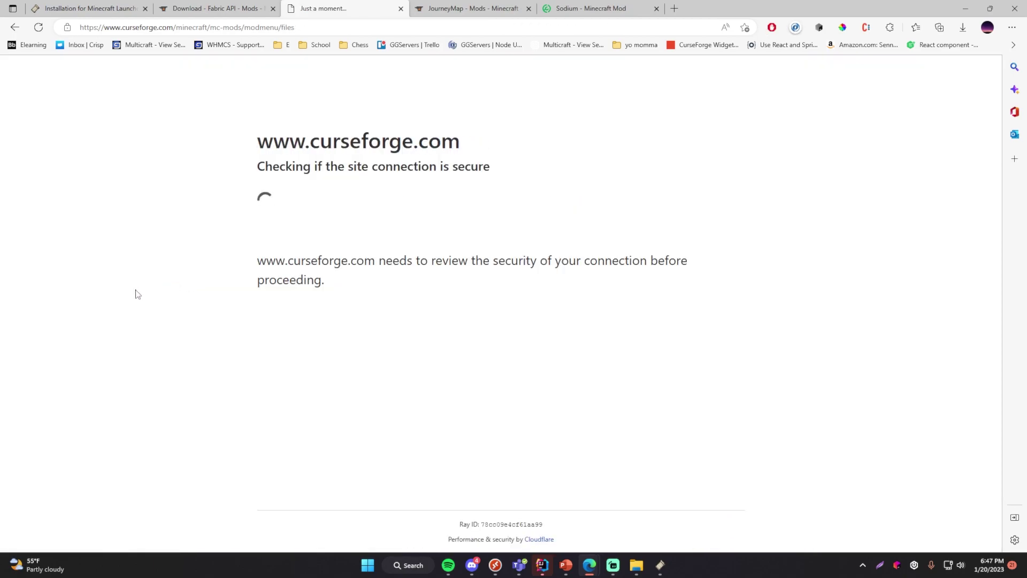
pyautogui.scroll(-4, 138, 293)
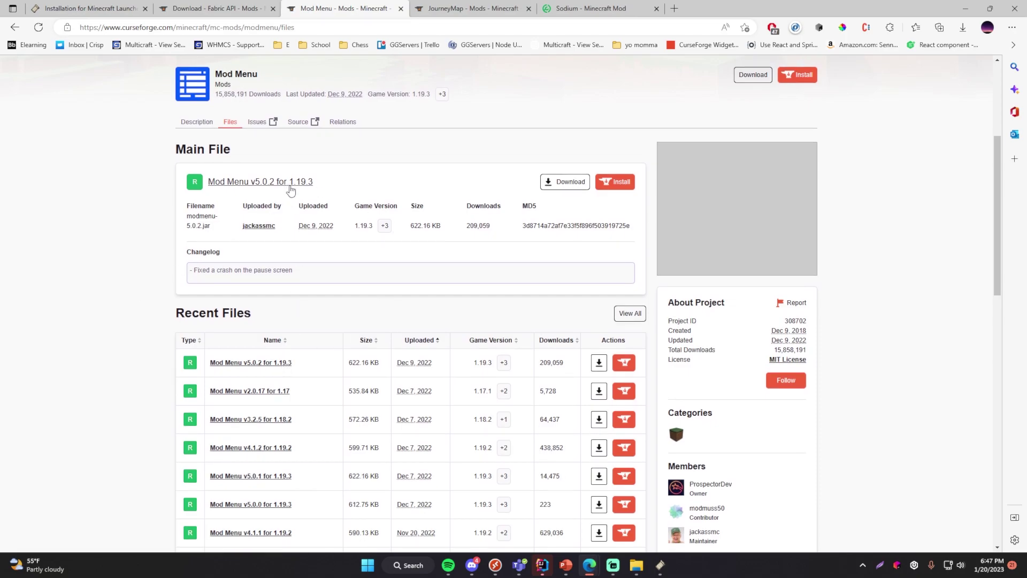
# - Download Mod Menu v5.0.2, move modmenu-5.0.2 (1).jar into mods, and search for the launcher
pyautogui.click(565, 182)
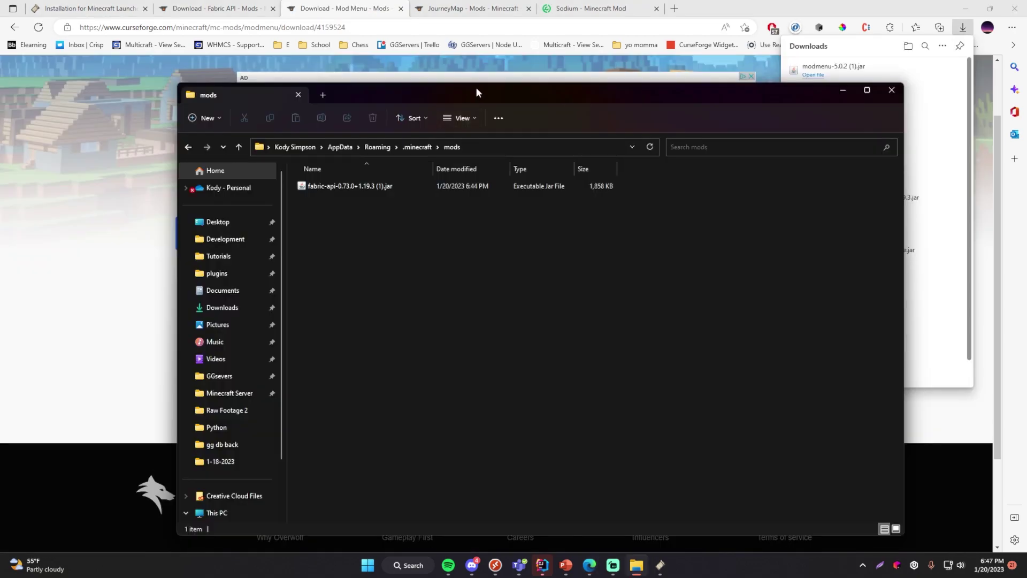
pyautogui.moveTo(476, 88); pyautogui.dragTo(317, 111)
pyautogui.moveTo(833, 66); pyautogui.dragTo(527, 390)
pyautogui.click(372, 282)
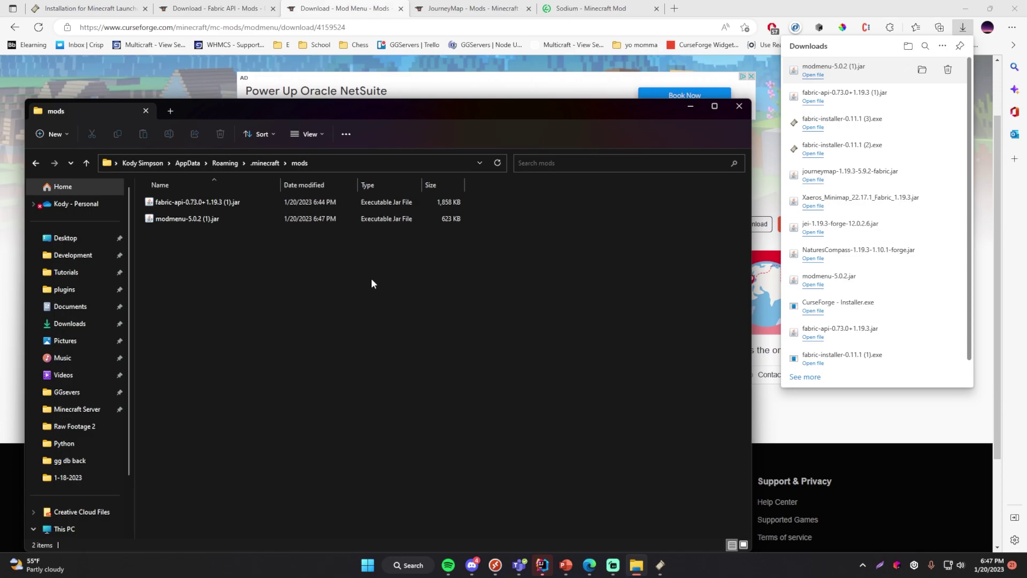
pyautogui.press('super')
pyautogui.write('min')
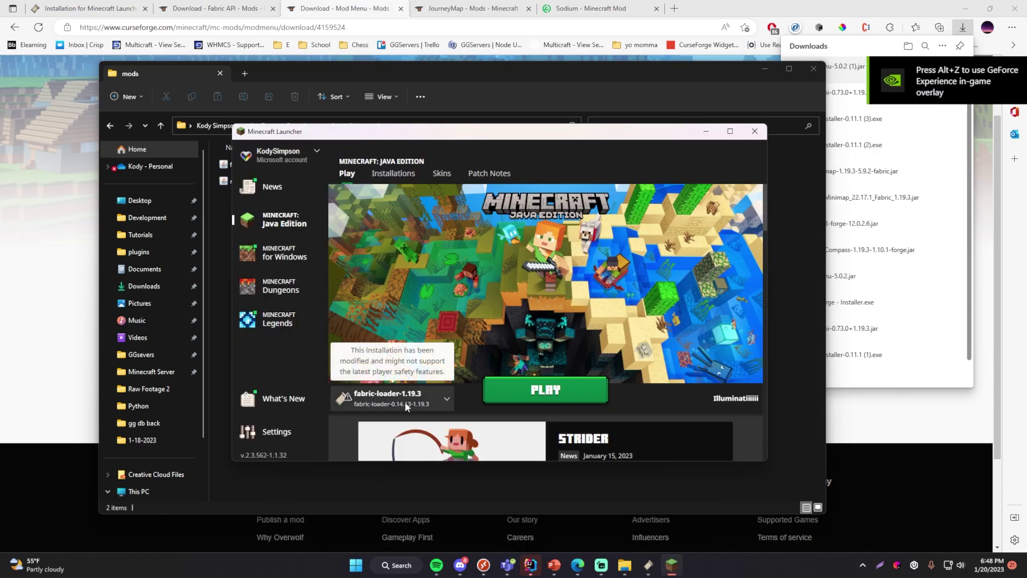
# - Launch Fabric 1.19.3, view Mod Menu v5.0.2 on the Mods screen, and open the mods folder
pyautogui.click(537, 386)
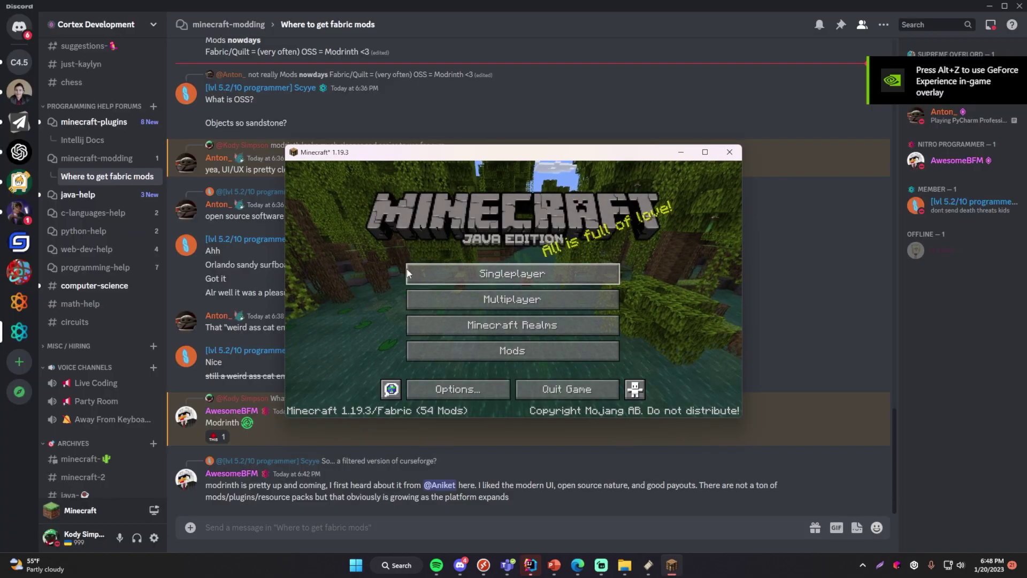
pyautogui.click(514, 353)
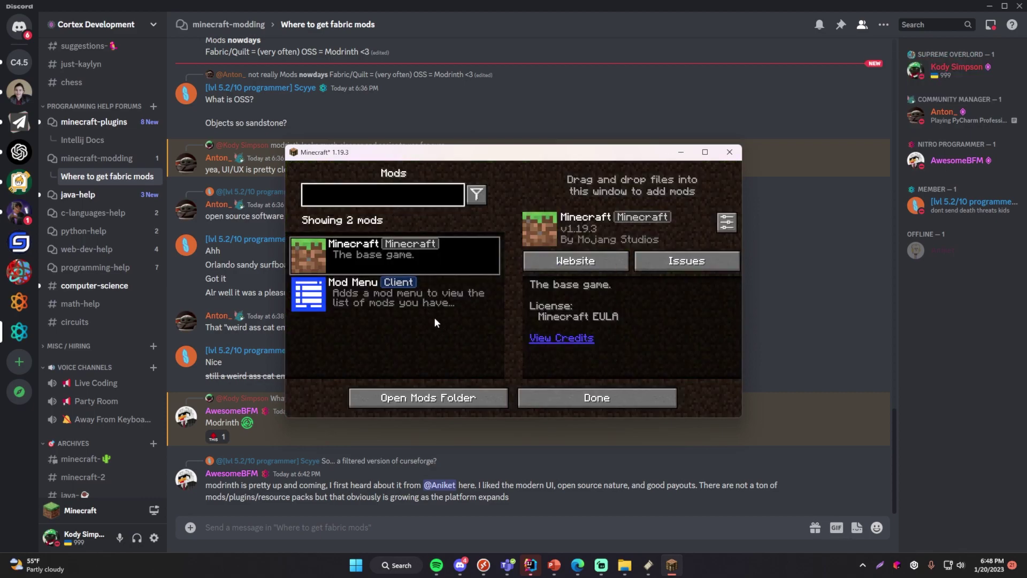
pyautogui.click(703, 157)
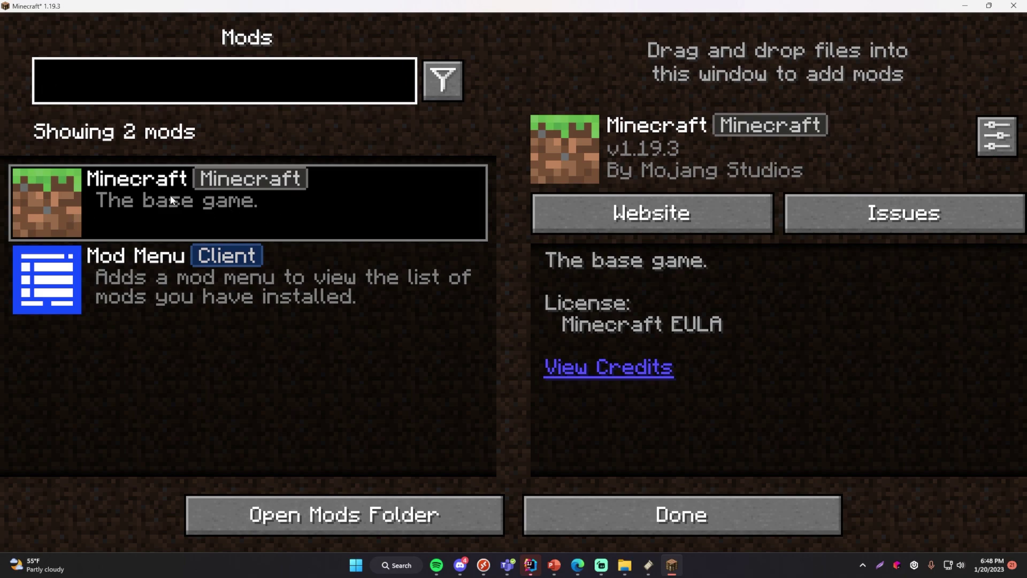
pyautogui.click(181, 287)
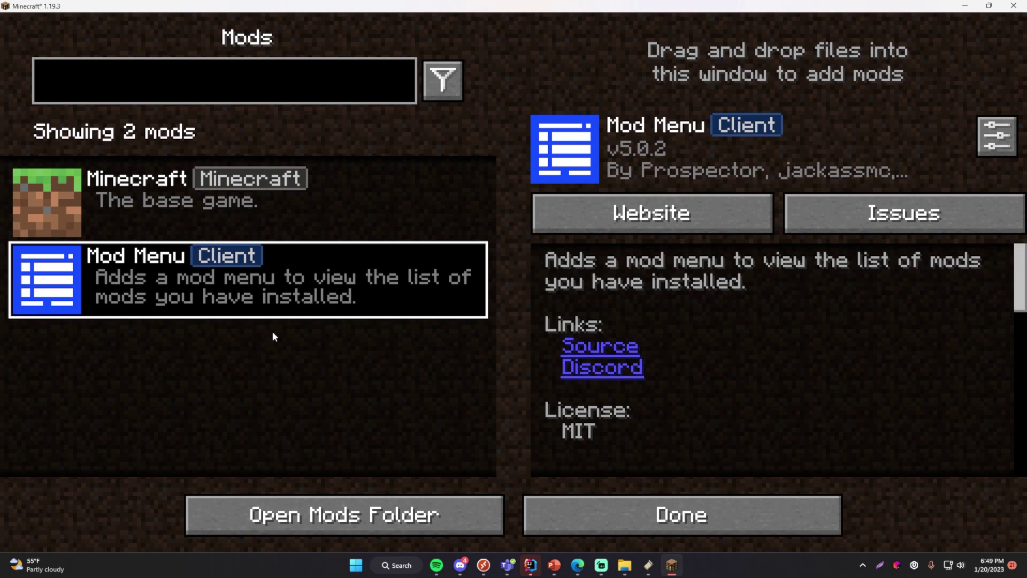
pyautogui.click(313, 522)
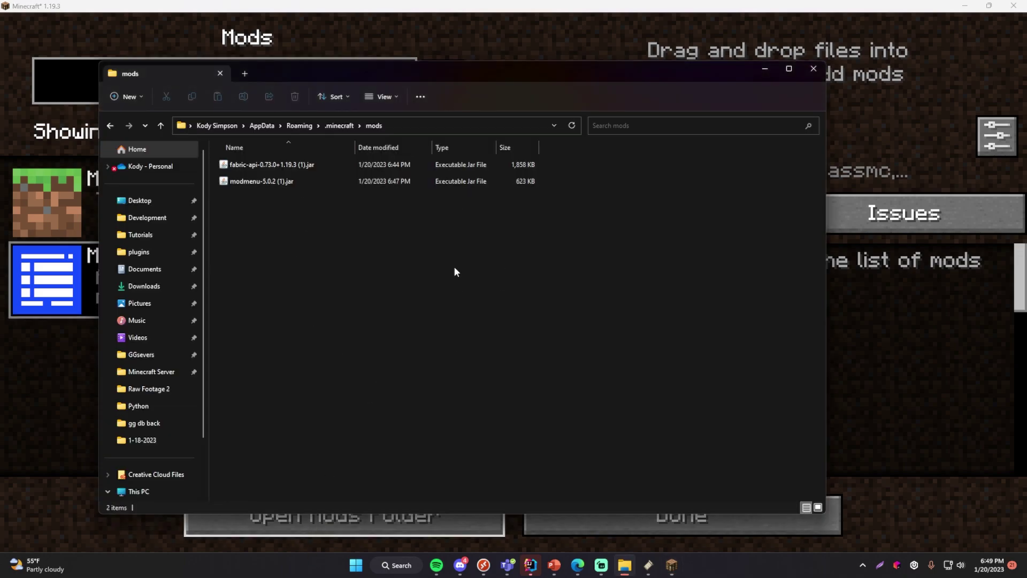